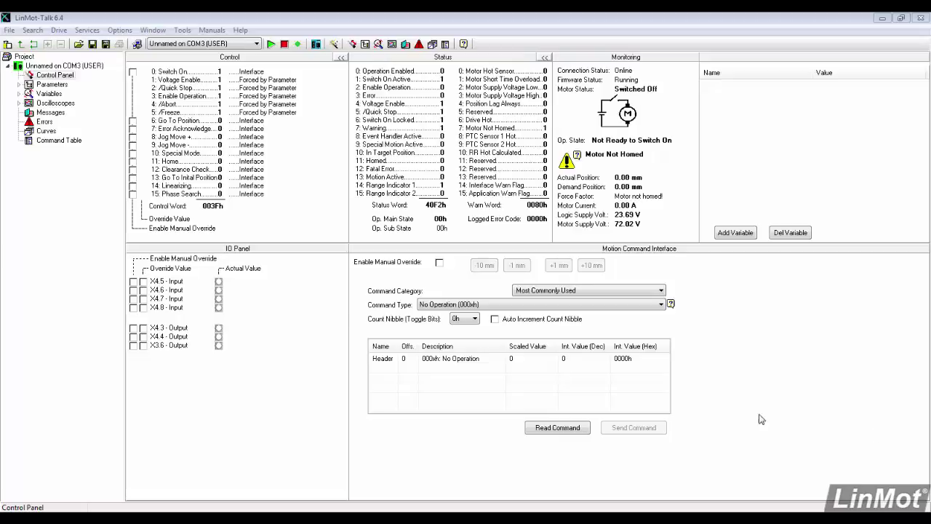
Step: Move the VAI move and wait entries from rows 6–7 down to rows 10–11
{"action": "left_click", "coordinate": [67, 144]}
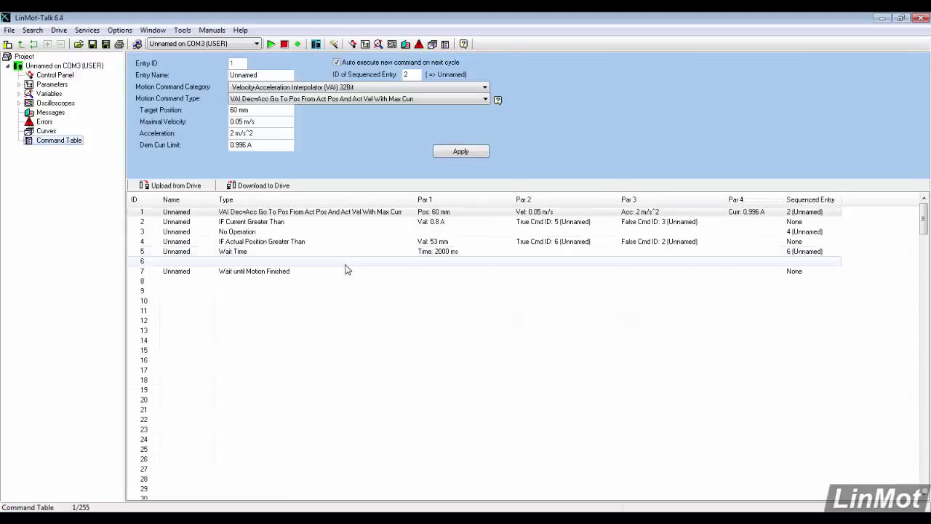
{"action": "left_click", "coordinate": [347, 266]}
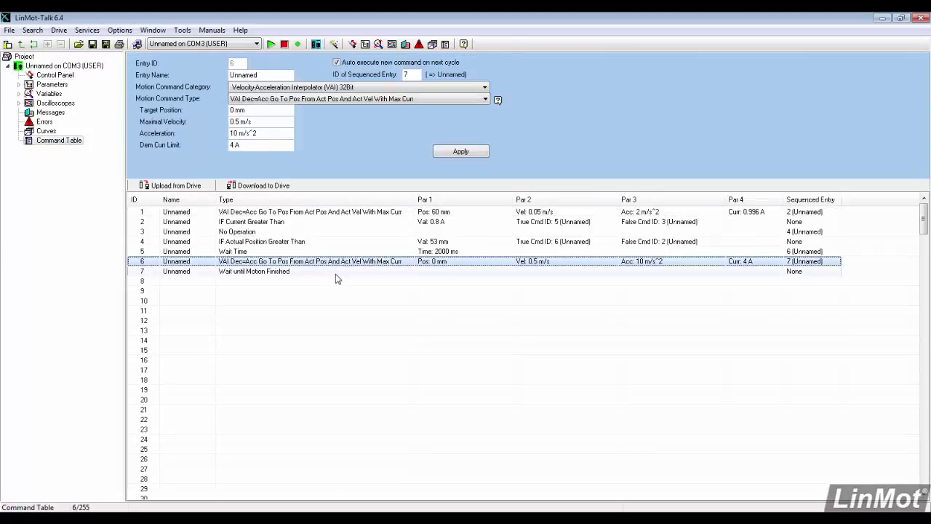
{"action": "left_click", "coordinate": [336, 274], "text": "shift"}
{"action": "key", "text": "ctrl+c"}
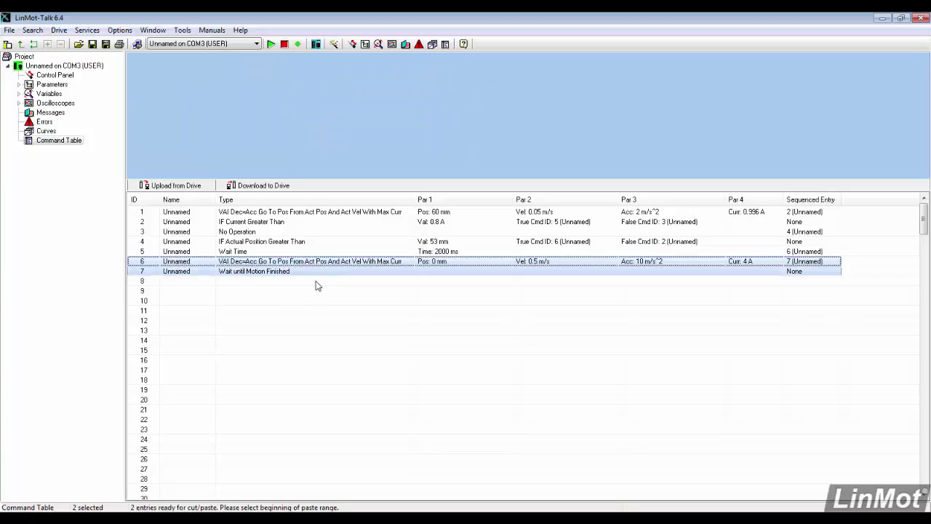
{"action": "left_click", "coordinate": [233, 304]}
{"action": "key", "text": "ctrl+v"}
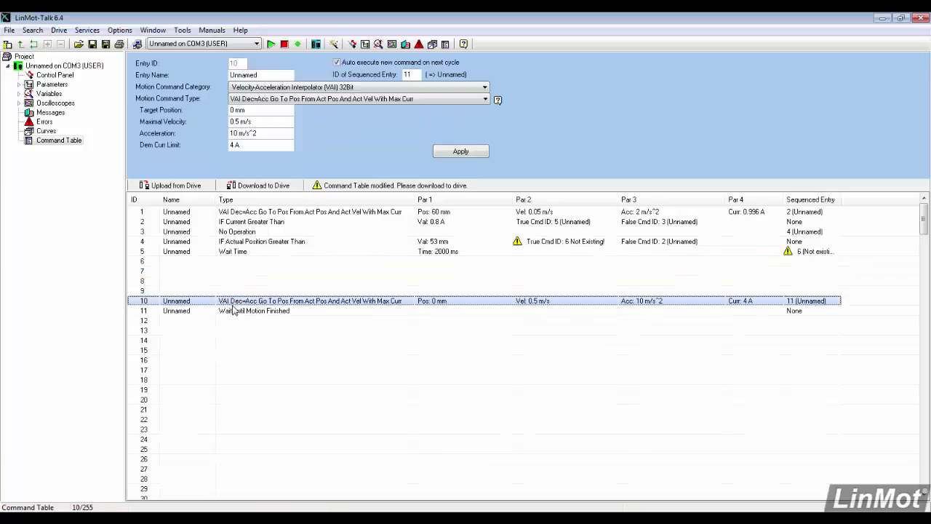
Step: Point entry 4's true branch (Table Command ID IF TRUE) to entry 8
{"action": "left_click", "coordinate": [240, 240]}
{"action": "double_click", "coordinate": [233, 121]}
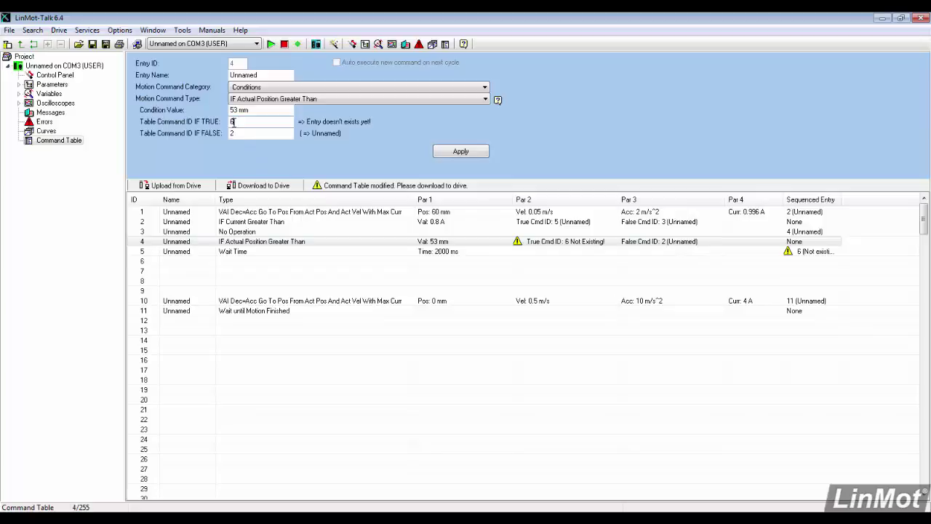
{"action": "type", "text": "8"}
{"action": "left_click", "coordinate": [460, 155]}
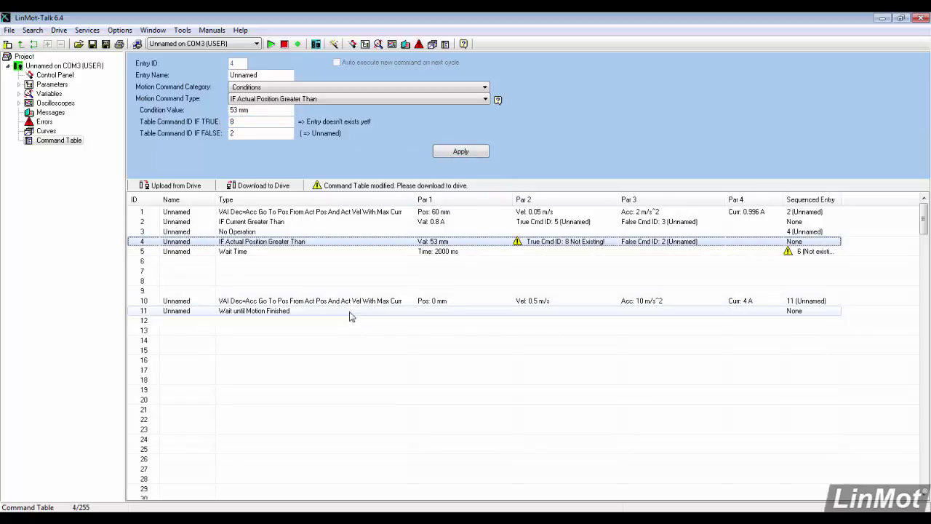
Step: Define entry 6 as IF Actual Position Greater Than 51 mm, true to 7, false to 8
{"action": "left_click", "coordinate": [295, 261]}
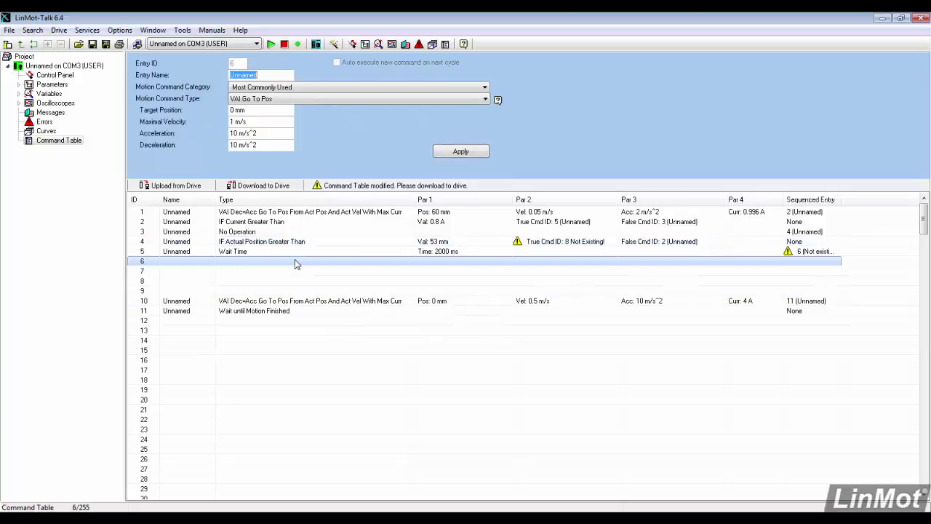
{"action": "left_click", "coordinate": [280, 88]}
{"action": "scroll", "coordinate": [280, 117], "scroll_direction": "down", "scroll_amount": 2}
{"action": "left_click", "coordinate": [271, 137]}
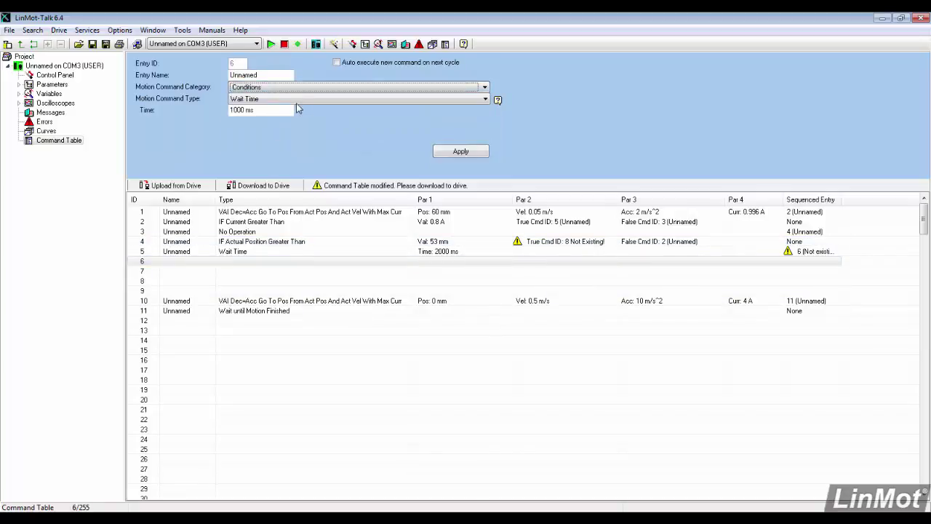
{"action": "left_click", "coordinate": [301, 101]}
{"action": "scroll", "coordinate": [313, 130], "scroll_direction": "down", "scroll_amount": 6}
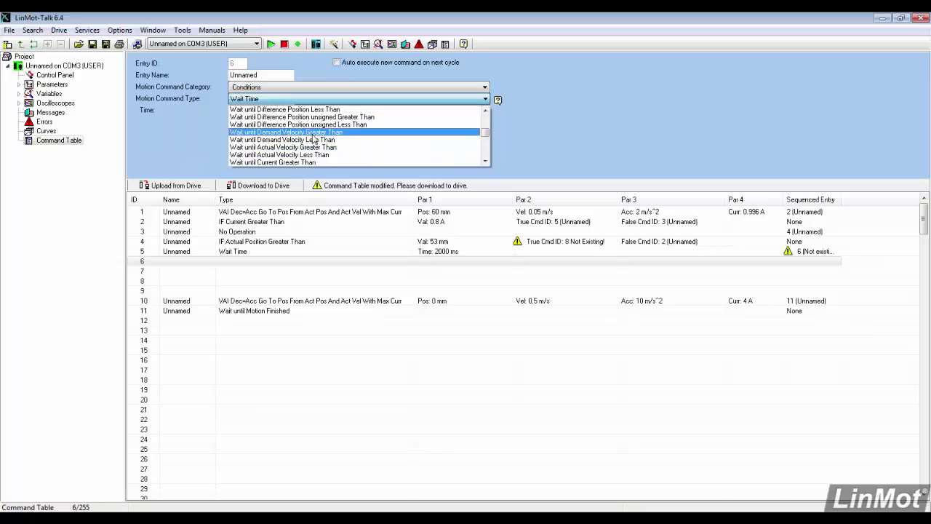
{"action": "scroll", "coordinate": [324, 149], "scroll_direction": "down", "scroll_amount": 3}
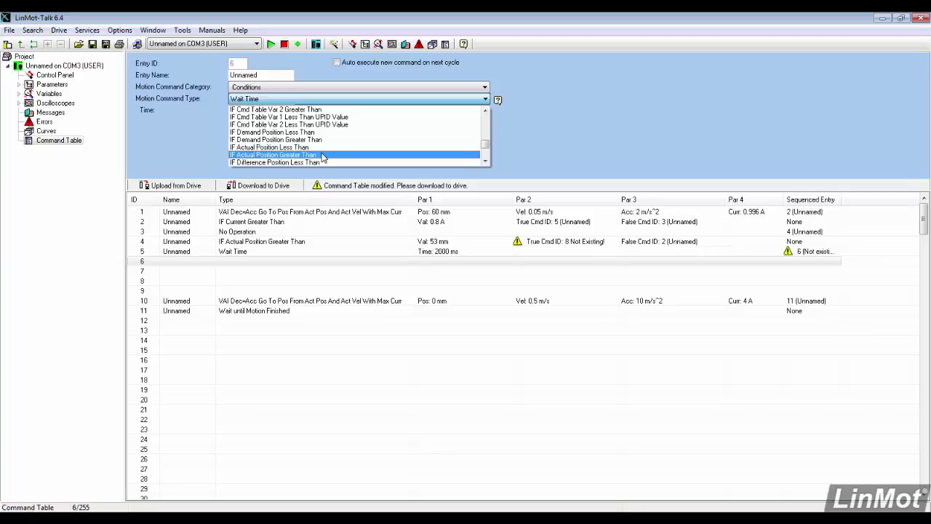
{"action": "left_click", "coordinate": [322, 156]}
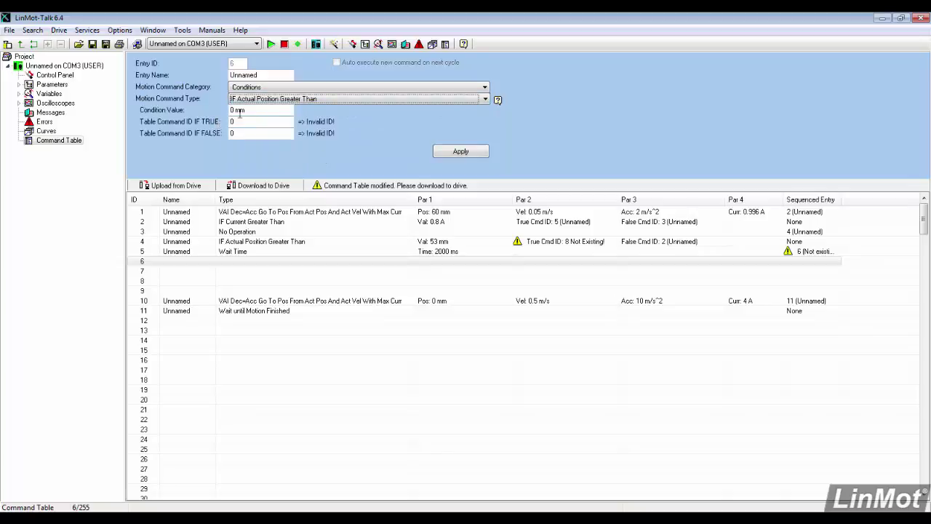
{"action": "left_click", "coordinate": [261, 111]}
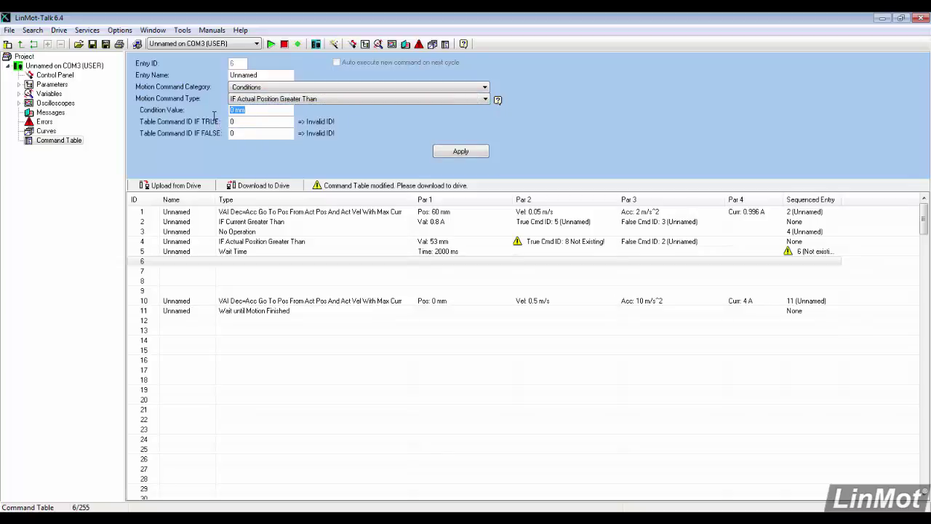
{"action": "type", "text": "57"}
{"action": "key", "text": "Tab"}
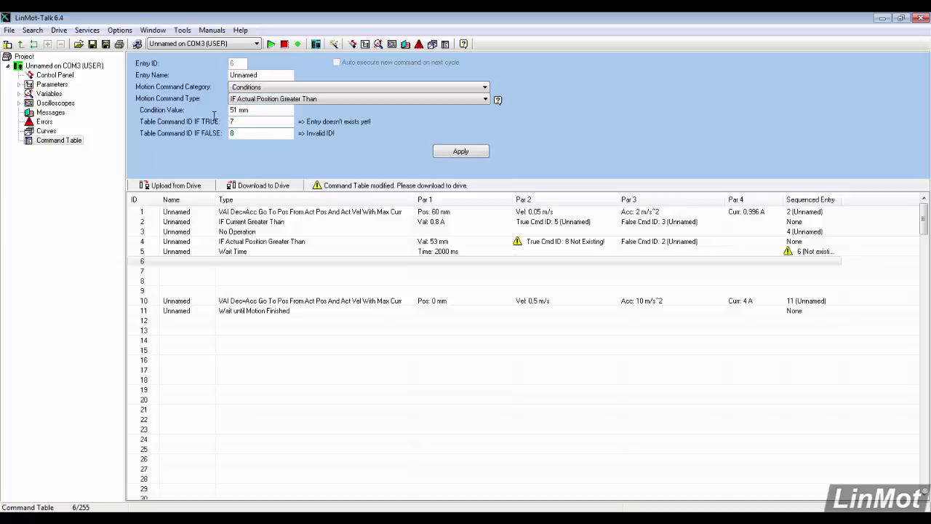
{"action": "left_click", "coordinate": [462, 151]}
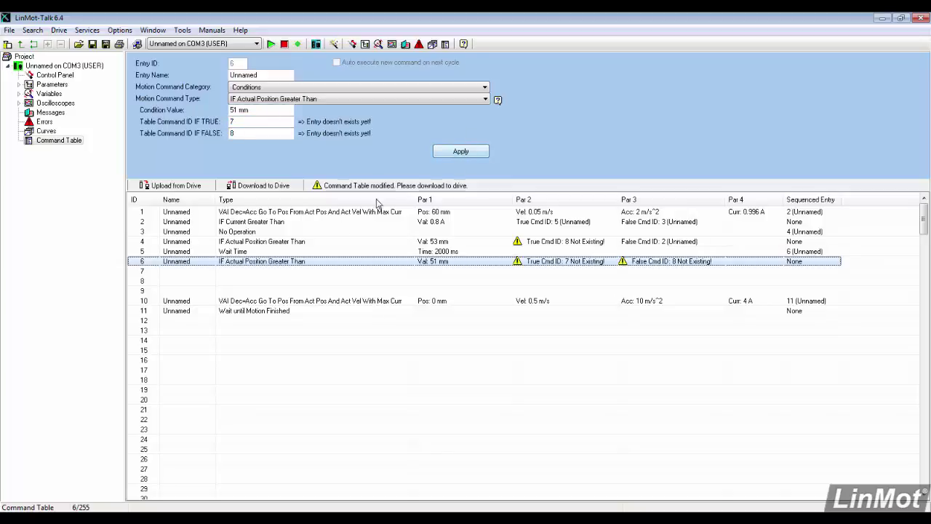
Step: Make empty entry 7 a Conditions command of type IF Actual Position Less Than
{"action": "left_click", "coordinate": [291, 271]}
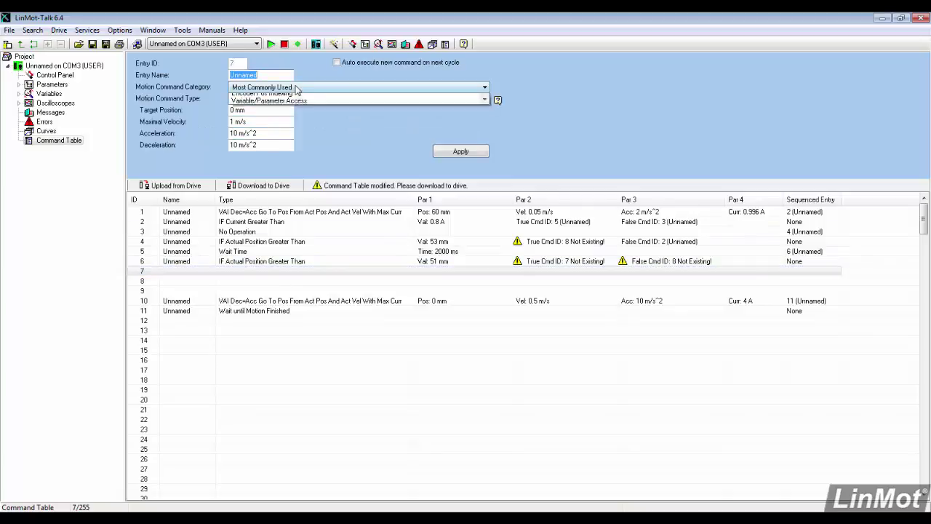
{"action": "left_click", "coordinate": [291, 87]}
{"action": "left_click", "coordinate": [280, 134]}
{"action": "left_click", "coordinate": [298, 100]}
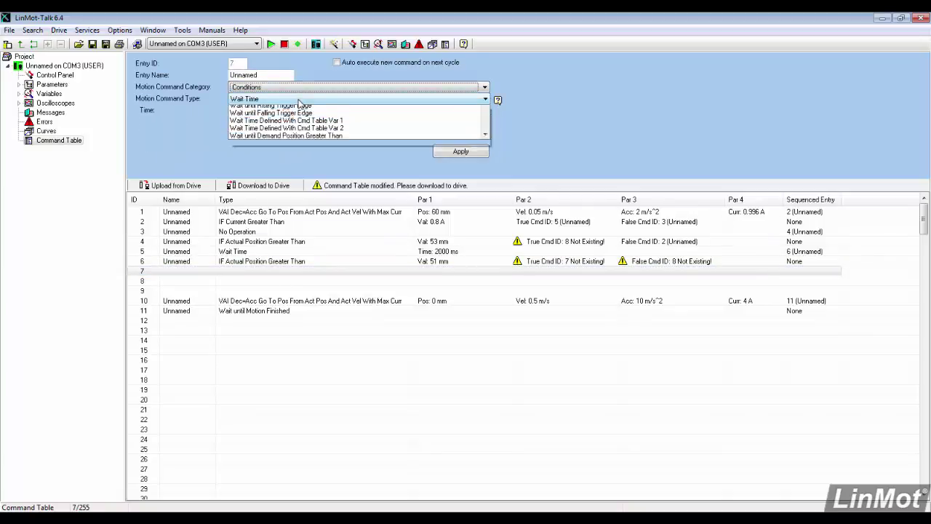
{"action": "scroll", "coordinate": [317, 133], "scroll_direction": "down", "scroll_amount": 6}
{"action": "scroll", "coordinate": [318, 135], "scroll_direction": "down", "scroll_amount": 2}
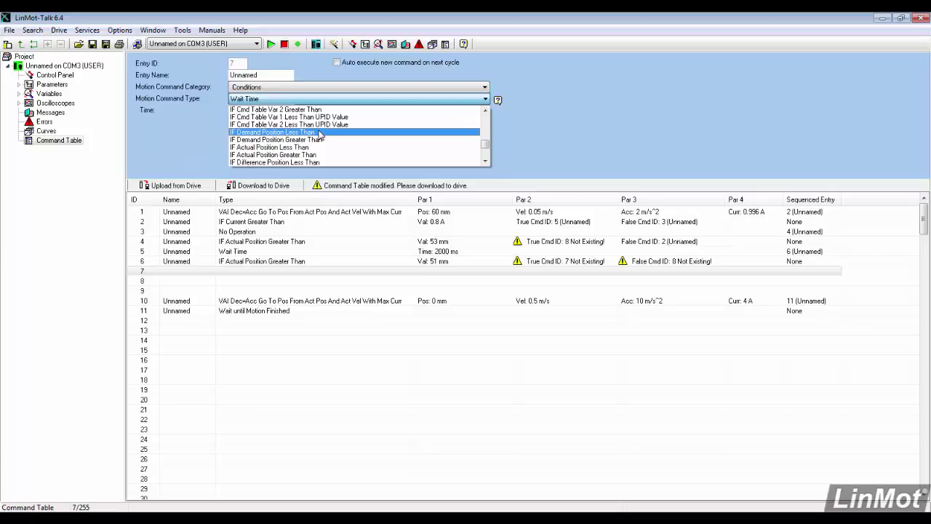
{"action": "scroll", "coordinate": [318, 138], "scroll_direction": "down", "scroll_amount": 2}
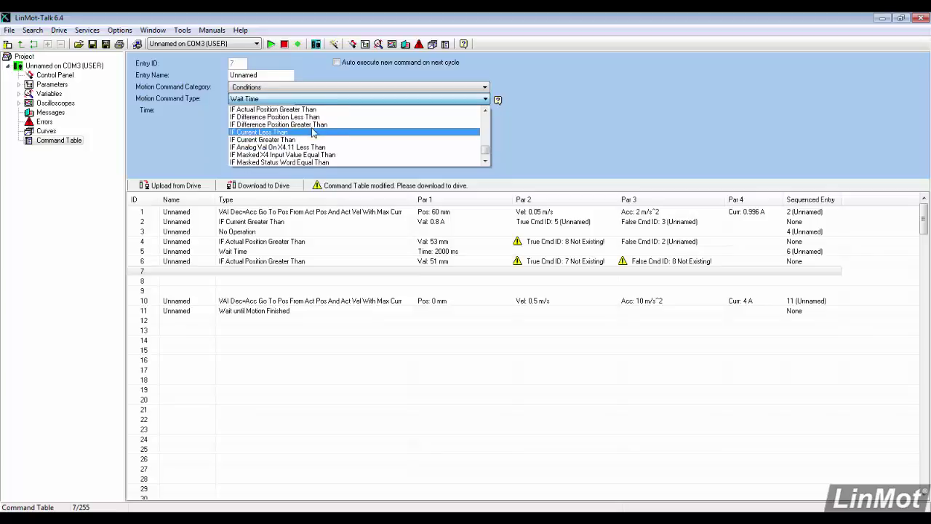
{"action": "scroll", "coordinate": [313, 135], "scroll_direction": "up", "scroll_amount": 2}
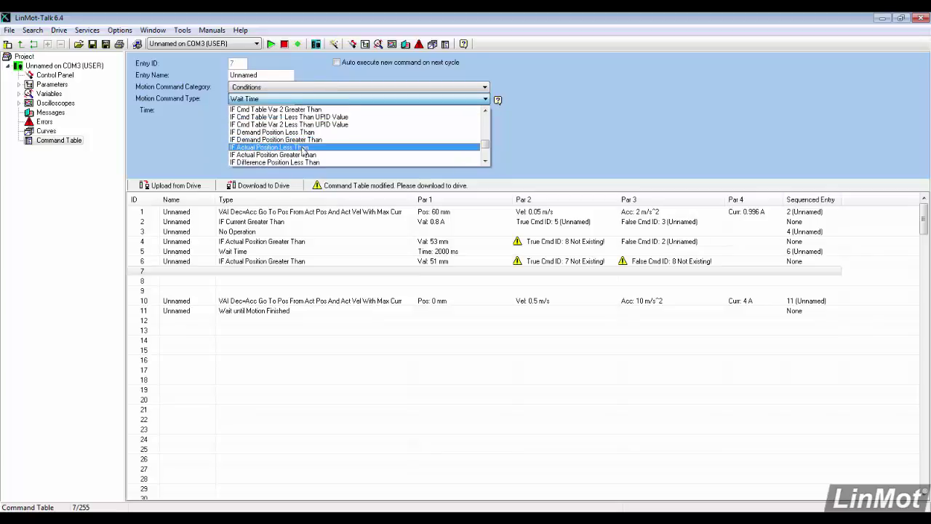
{"action": "left_click", "coordinate": [309, 148]}
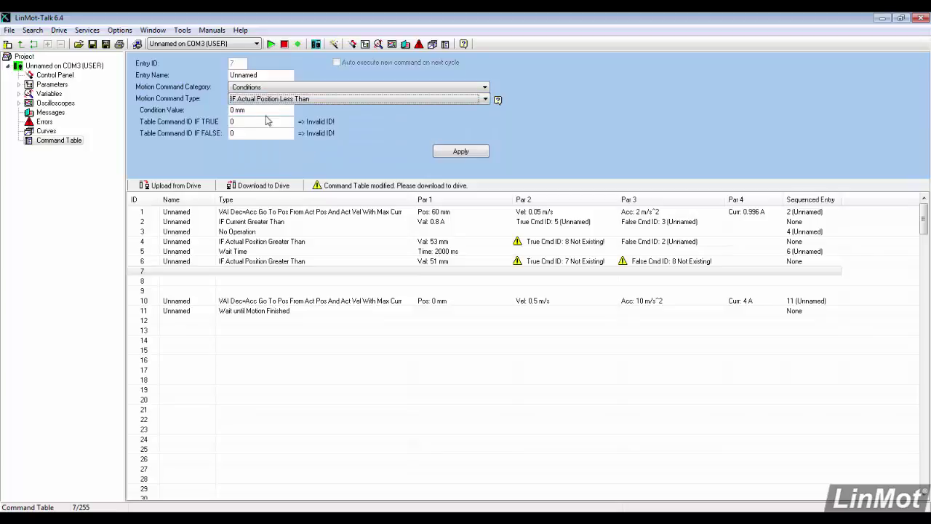
Step: Set entry 7's condition to 53 mm, true target 9, false target 8
{"action": "key", "text": "Tab"}
{"action": "type", "text": "5"}
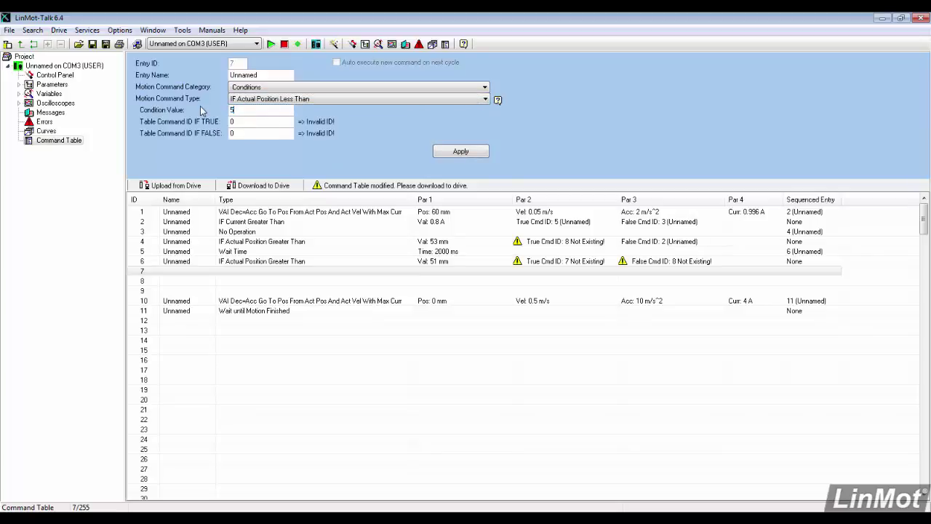
{"action": "type", "text": "3"}
{"action": "key", "text": "Tab"}
{"action": "key", "text": "Tab"}
{"action": "type", "text": "8"}
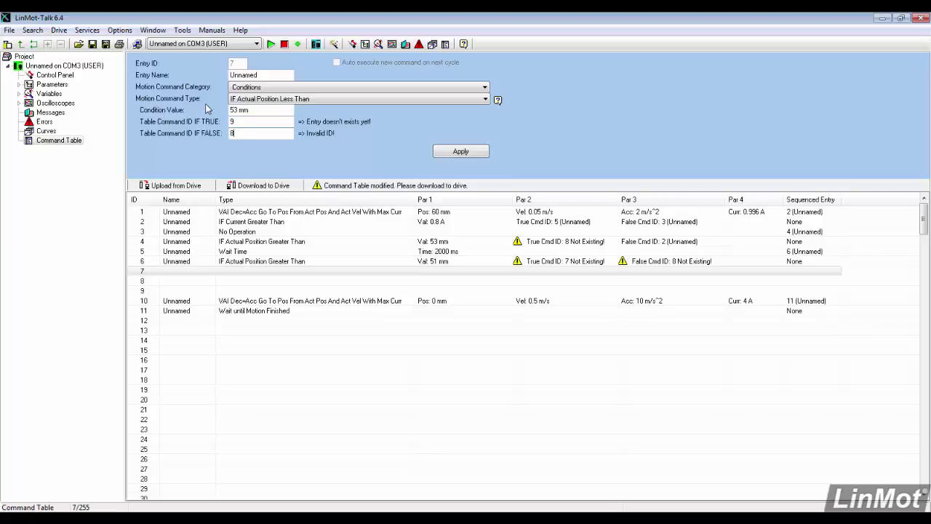
{"action": "left_click", "coordinate": [456, 151]}
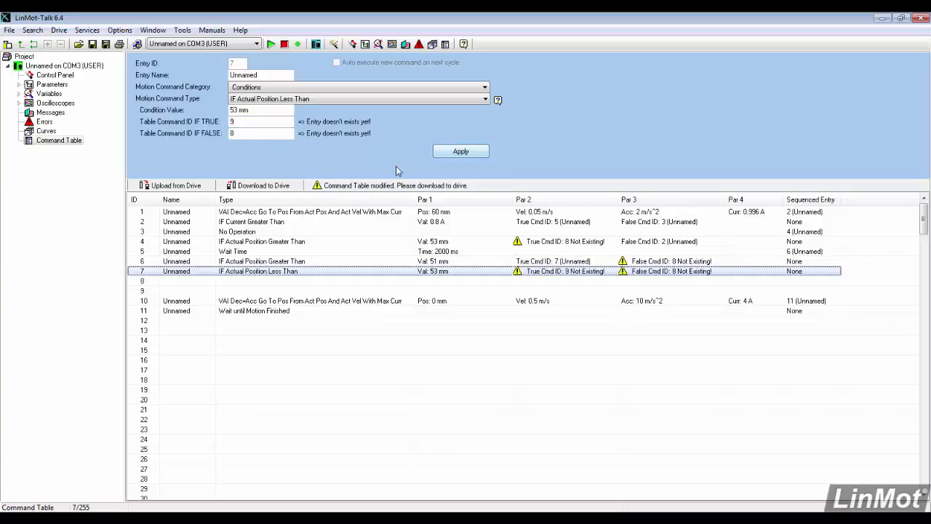
Step: Make empty entry 8 a Write X4 Intf Outputs with Mask command
{"action": "left_click", "coordinate": [296, 281]}
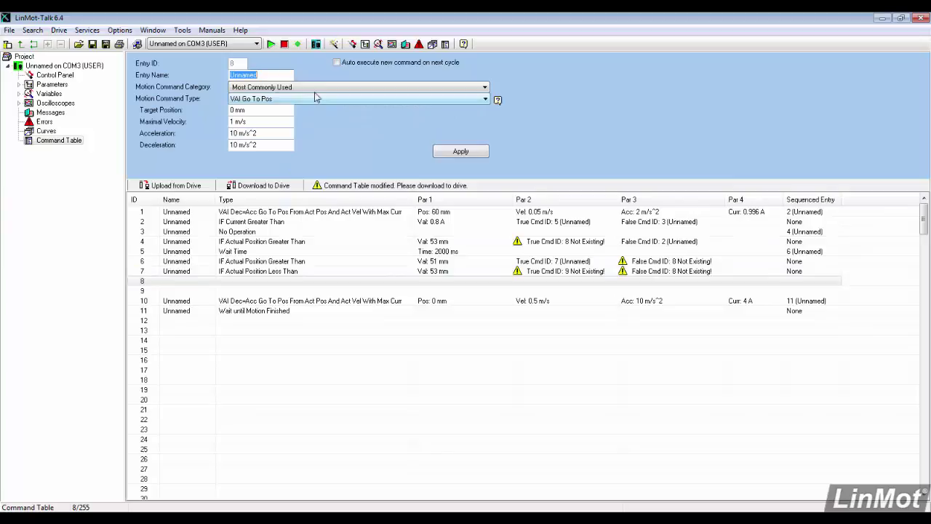
{"action": "left_click", "coordinate": [319, 87]}
{"action": "left_click", "coordinate": [290, 144]}
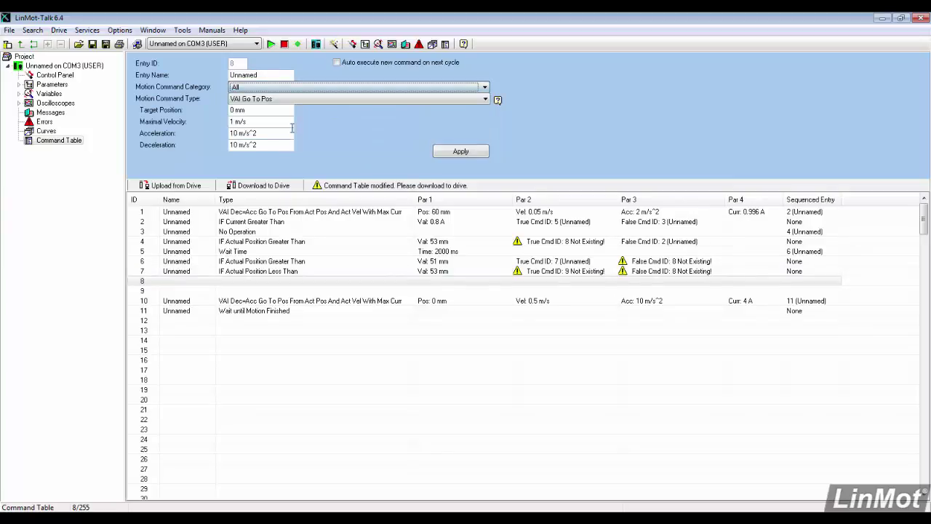
{"action": "left_click", "coordinate": [312, 100]}
{"action": "scroll", "coordinate": [308, 116], "scroll_direction": "up", "scroll_amount": 3}
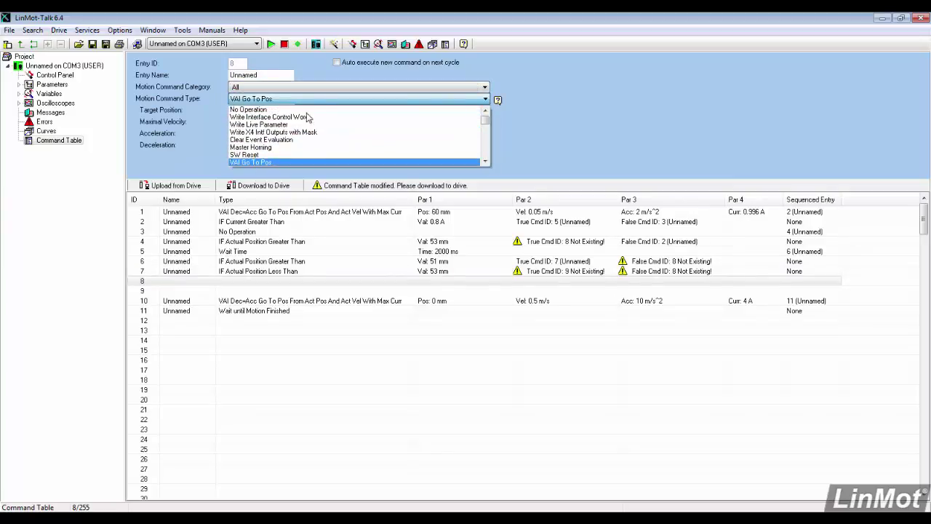
{"action": "left_click", "coordinate": [304, 132]}
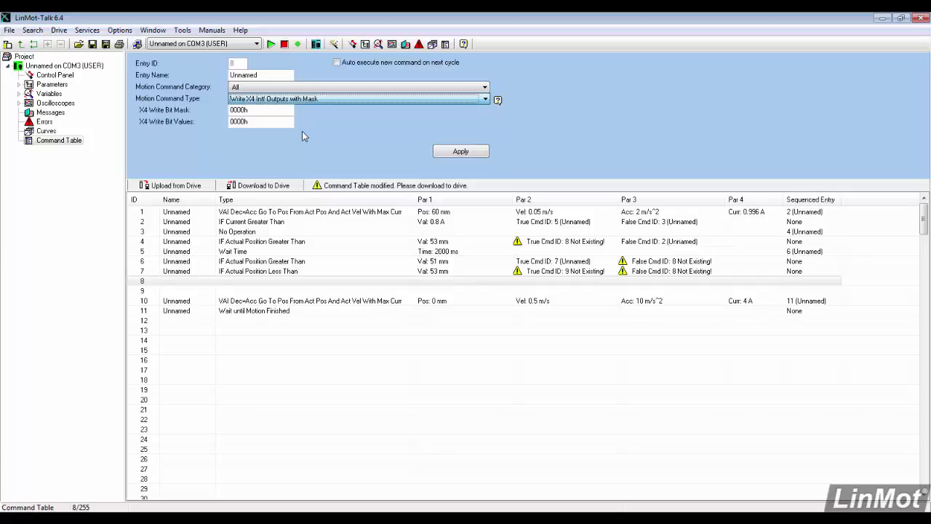
Step: Give entry 8 mask and value 0001h, auto-executing entry 10 next
{"action": "left_click_drag", "start_coordinate": [262, 113], "coordinate": [206, 118]}
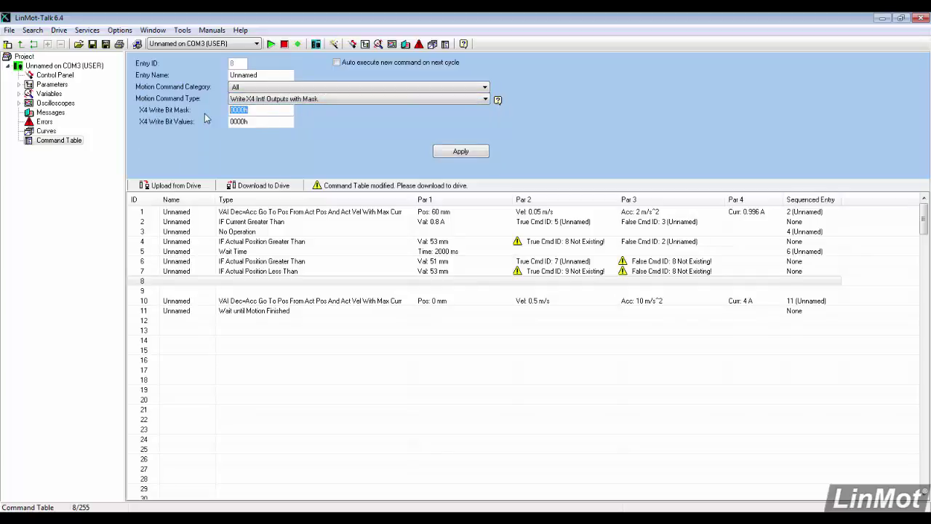
{"action": "type", "text": "1"}
{"action": "key", "text": "Tab"}
{"action": "type", "text": "1"}
{"action": "left_click", "coordinate": [337, 63]}
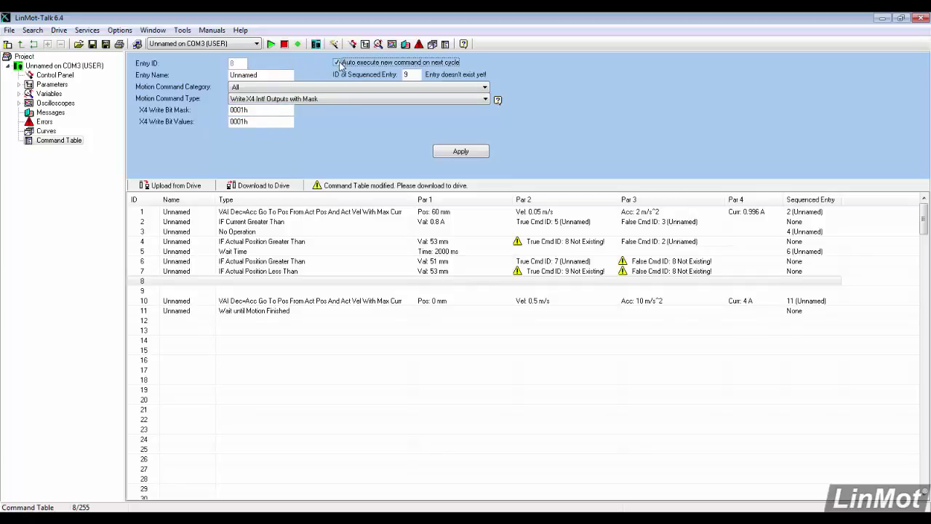
{"action": "double_click", "coordinate": [406, 75]}
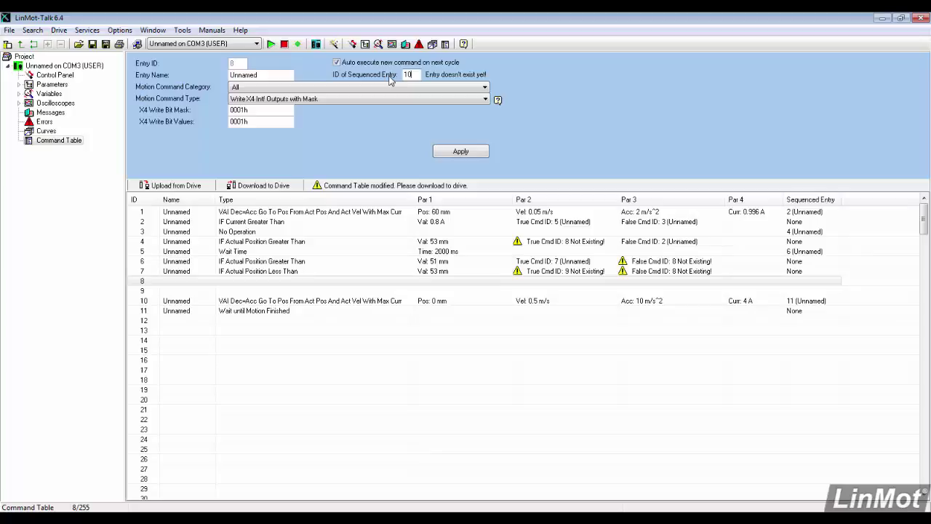
{"action": "type", "text": "10"}
{"action": "left_click", "coordinate": [469, 151]}
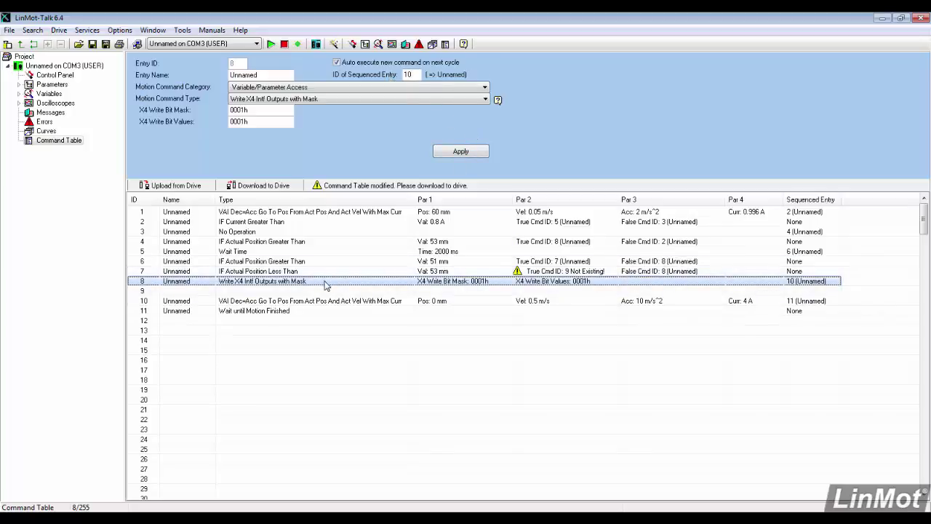
Step: Copy entry 8 into entry 9 and change its mask and value to 0002h
{"action": "key", "text": "ctrl+c"}
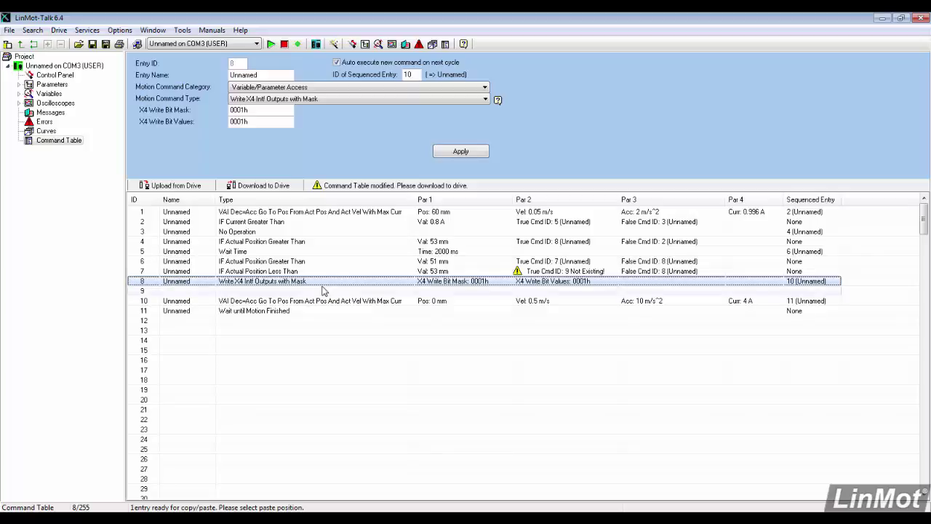
{"action": "left_click", "coordinate": [323, 291]}
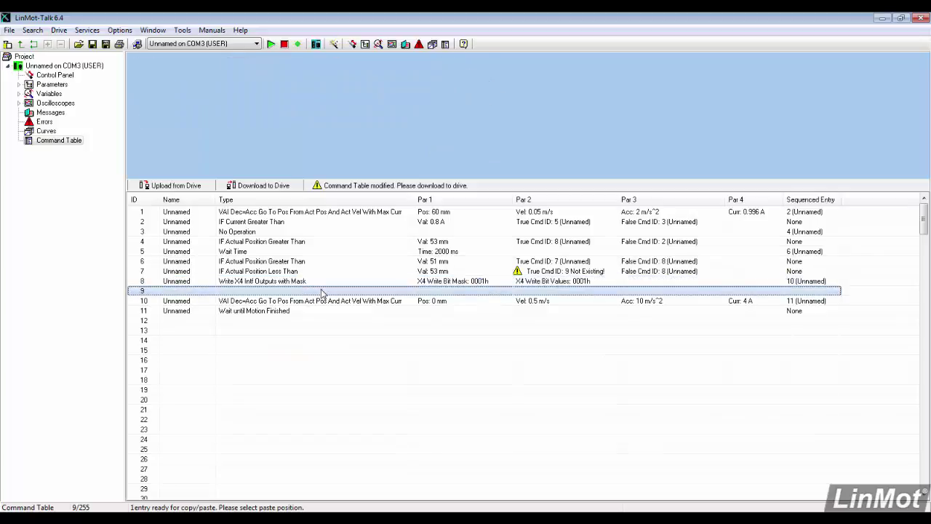
{"action": "key", "text": "ctrl+v"}
{"action": "double_click", "coordinate": [252, 111]}
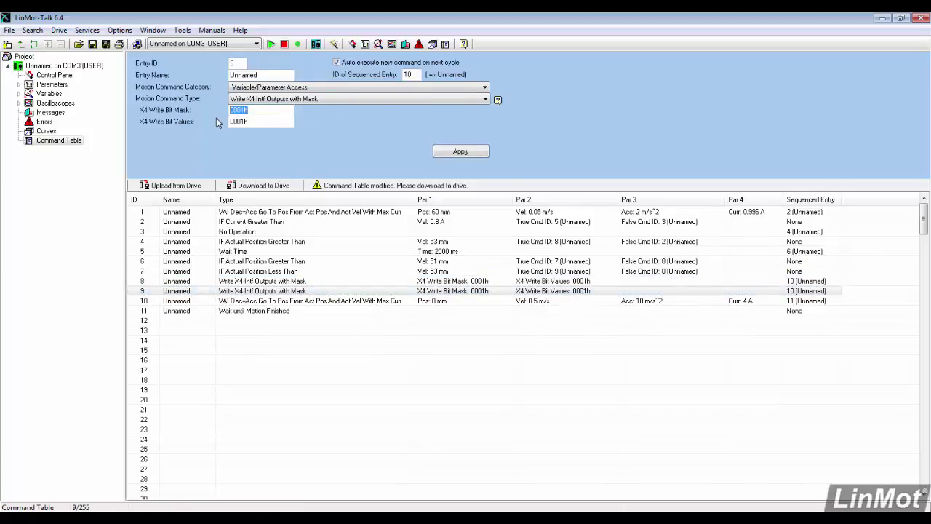
{"action": "type", "text": "2"}
{"action": "key", "text": "Tab"}
{"action": "type", "text": "2"}
{"action": "key", "text": "Tab"}
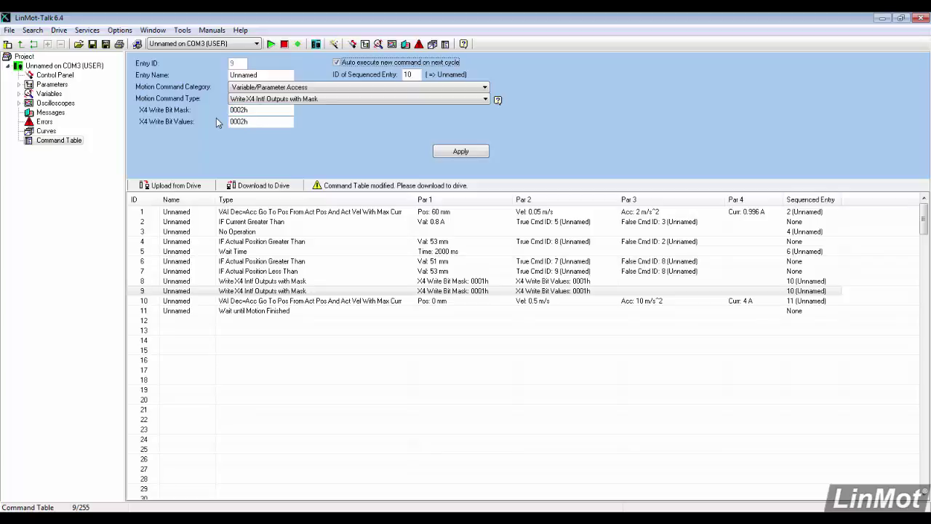
{"action": "left_click", "coordinate": [457, 153]}
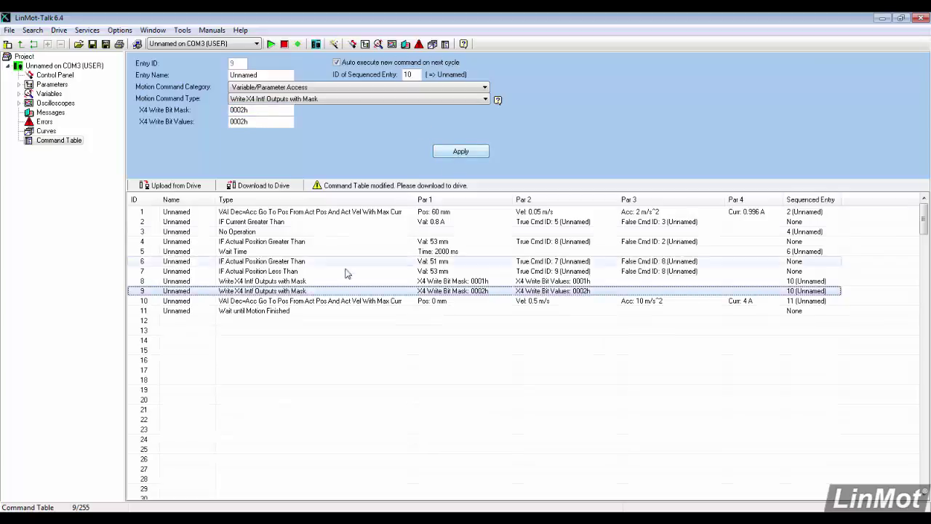
Step: Make entry 11 auto-execute entry 12 next
{"action": "left_click", "coordinate": [305, 312]}
{"action": "left_click", "coordinate": [336, 64]}
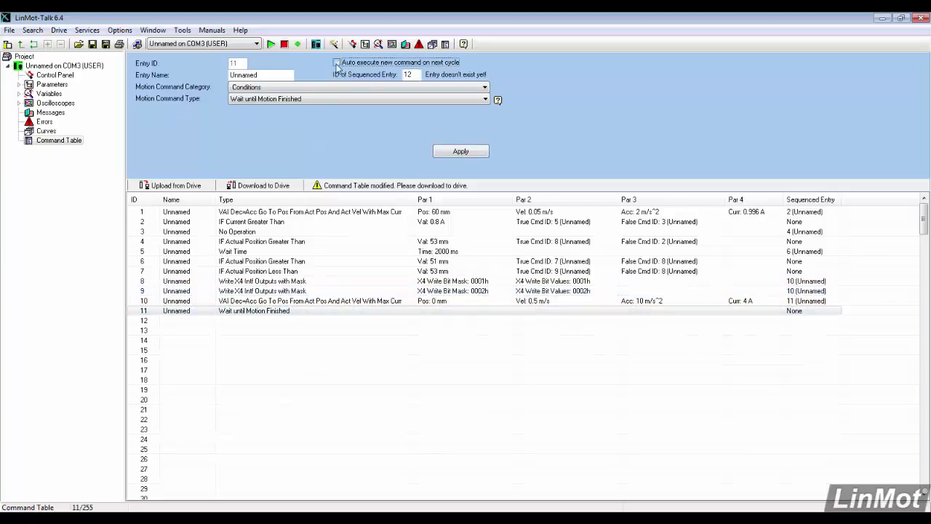
{"action": "left_click", "coordinate": [449, 151]}
Step: Make entry 12 a Conditions Wait Time of 1000 ms continuing to entry 13
{"action": "left_click", "coordinate": [289, 323]}
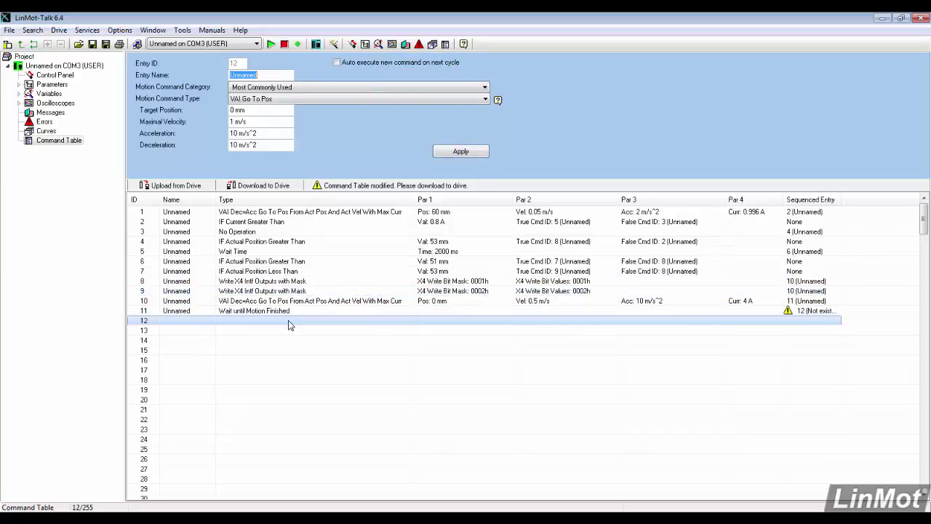
{"action": "left_click", "coordinate": [316, 88]}
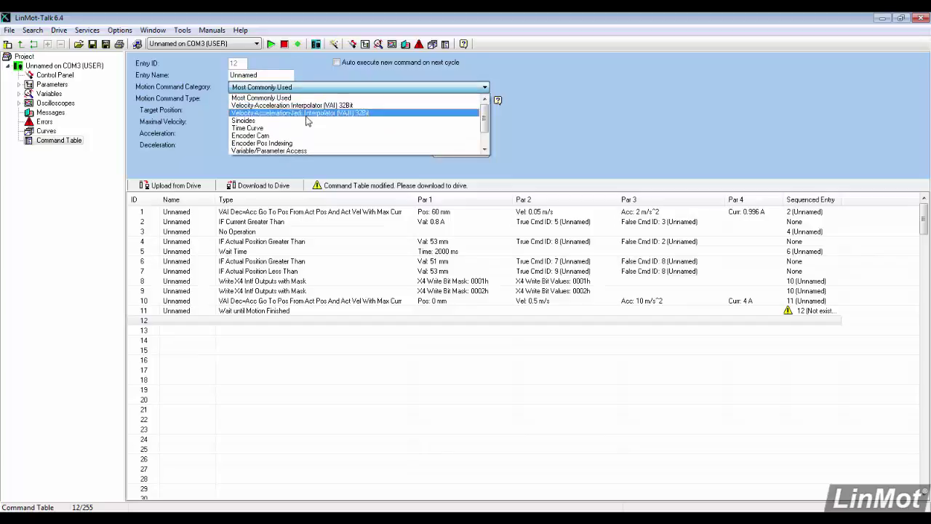
{"action": "scroll", "coordinate": [306, 125], "scroll_direction": "down", "scroll_amount": 2}
{"action": "left_click", "coordinate": [283, 139]}
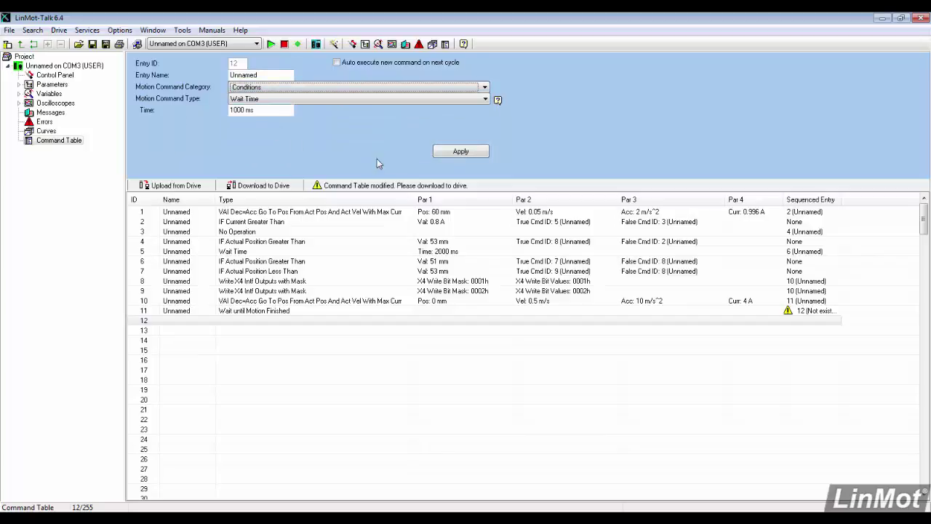
{"action": "left_click", "coordinate": [337, 63]}
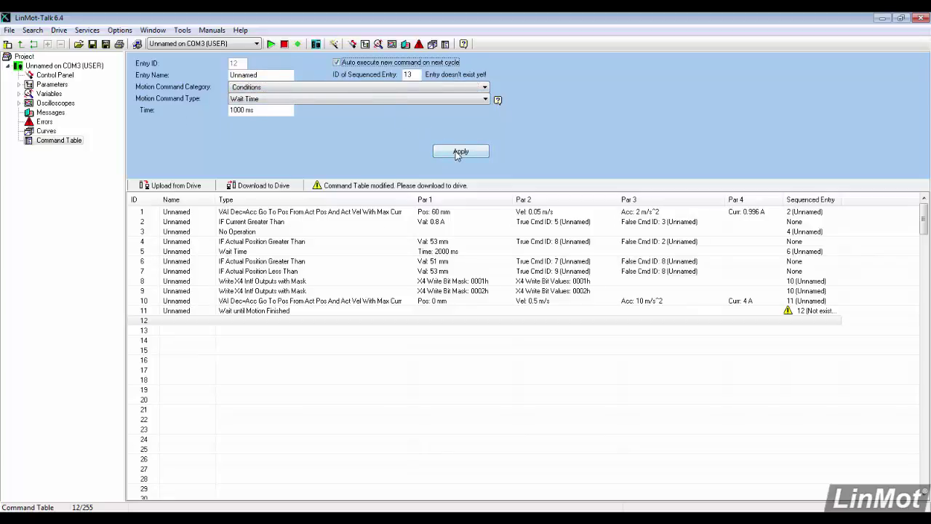
Step: Save entry 12 as a 1000 ms wait and copy entry 9 into entry 13
{"action": "left_click", "coordinate": [458, 152]}
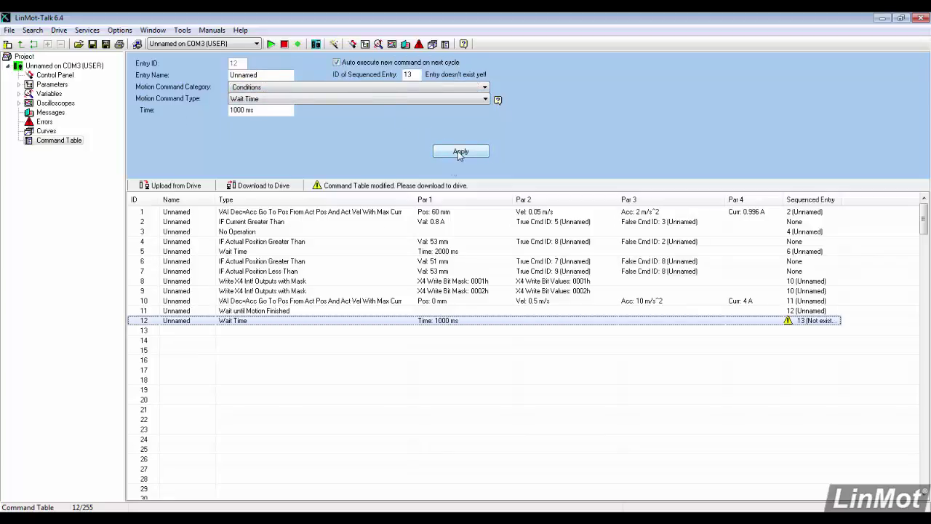
{"action": "left_click", "coordinate": [281, 291]}
{"action": "key", "text": "ctrl+c"}
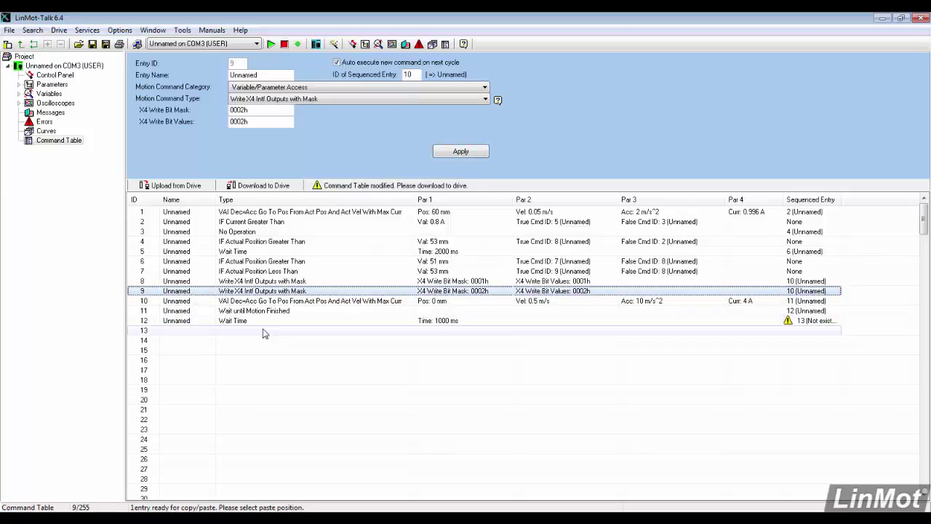
{"action": "left_click", "coordinate": [265, 331]}
{"action": "key", "text": "ctrl+v"}
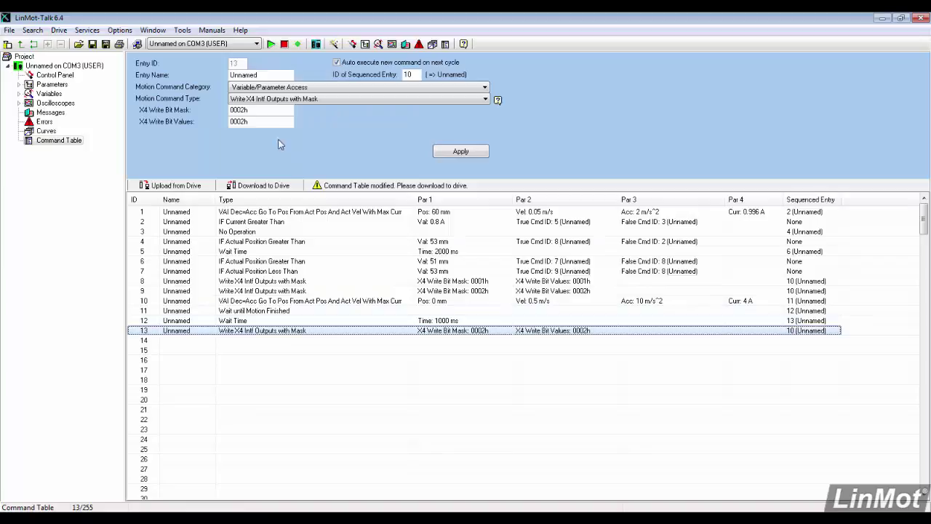
Step: Give entry 13 mask 0003h, value 0000h with no follow-on, and download the table to the drive
{"action": "double_click", "coordinate": [264, 110]}
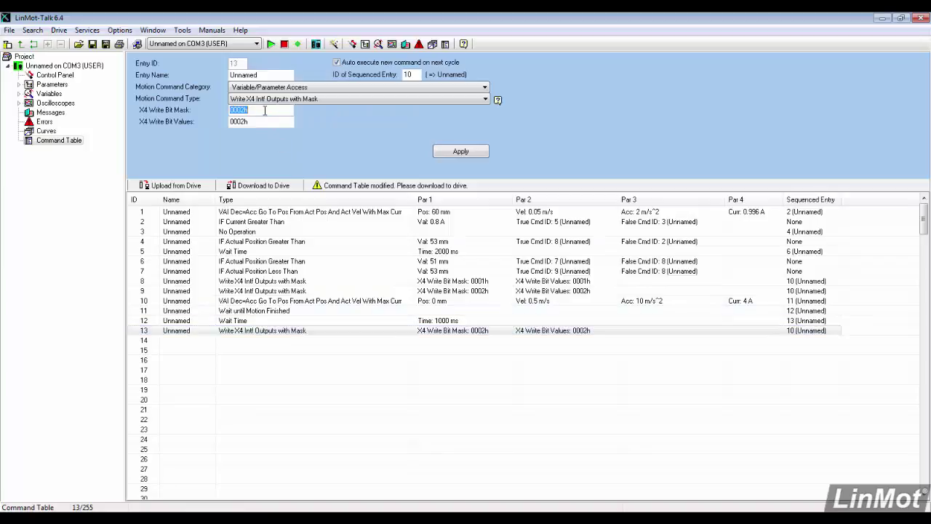
{"action": "type", "text": "3"}
{"action": "key", "text": "Tab"}
{"action": "type", "text": "0"}
{"action": "key", "text": "Tab"}
{"action": "left_click", "coordinate": [336, 63]}
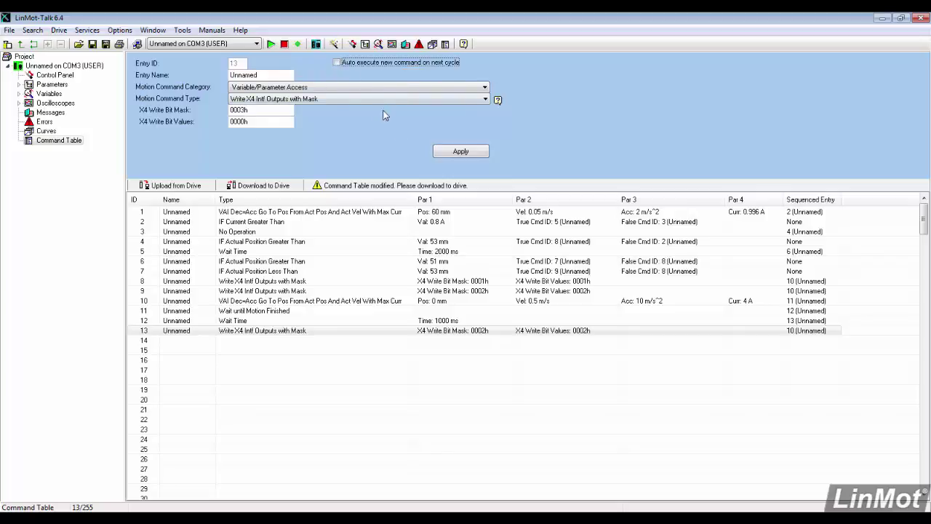
{"action": "left_click", "coordinate": [448, 153]}
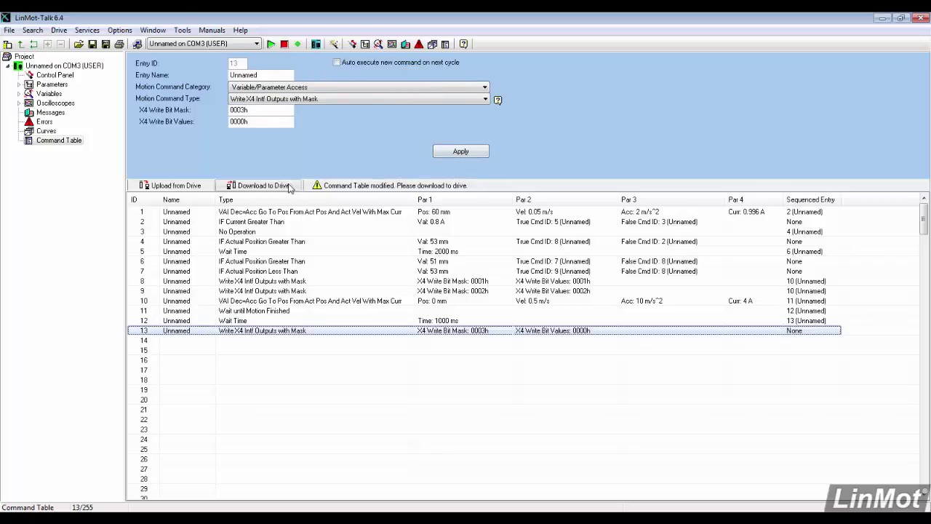
{"action": "left_click", "coordinate": [275, 187]}
{"action": "left_click", "coordinate": [502, 290]}
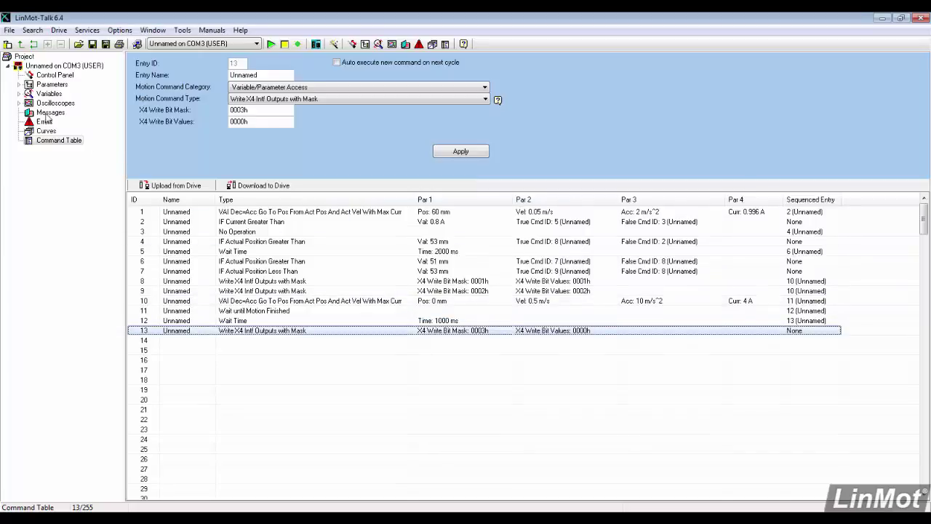
Step: In I/O Definitions, set X4.3 and X4.4 to Interface Output and X4.6 to Trigger
{"action": "left_click", "coordinate": [20, 85]}
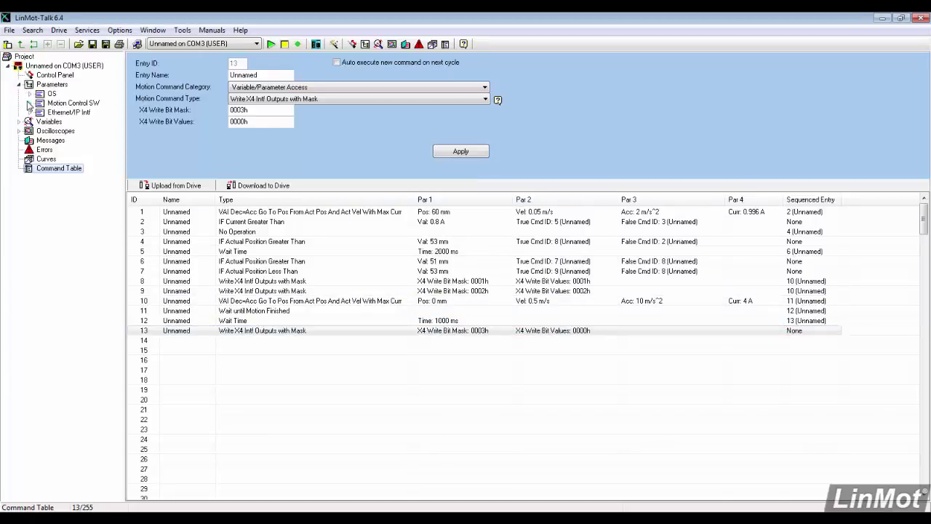
{"action": "left_click", "coordinate": [30, 103]}
{"action": "left_click", "coordinate": [40, 113]}
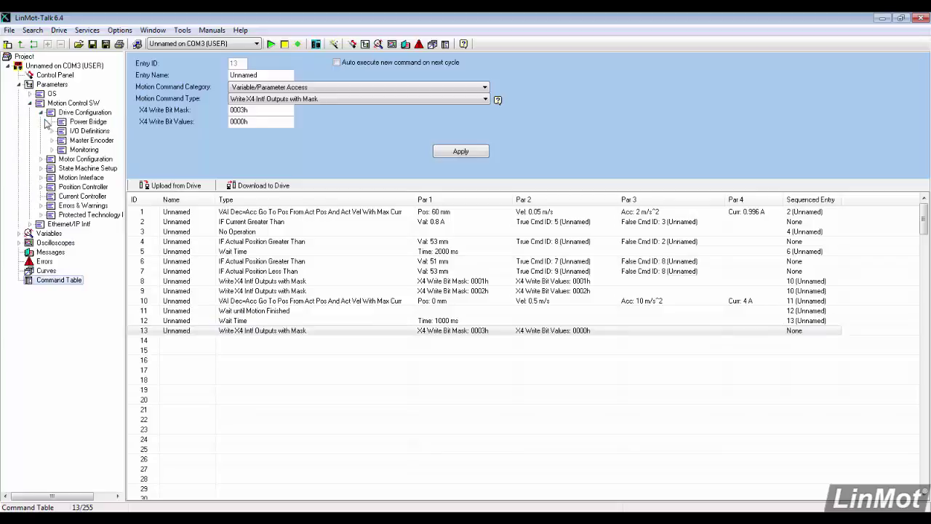
{"action": "left_click", "coordinate": [51, 131]}
{"action": "left_click_drag", "start_coordinate": [125, 142], "coordinate": [157, 139]}
{"action": "left_click", "coordinate": [123, 140]}
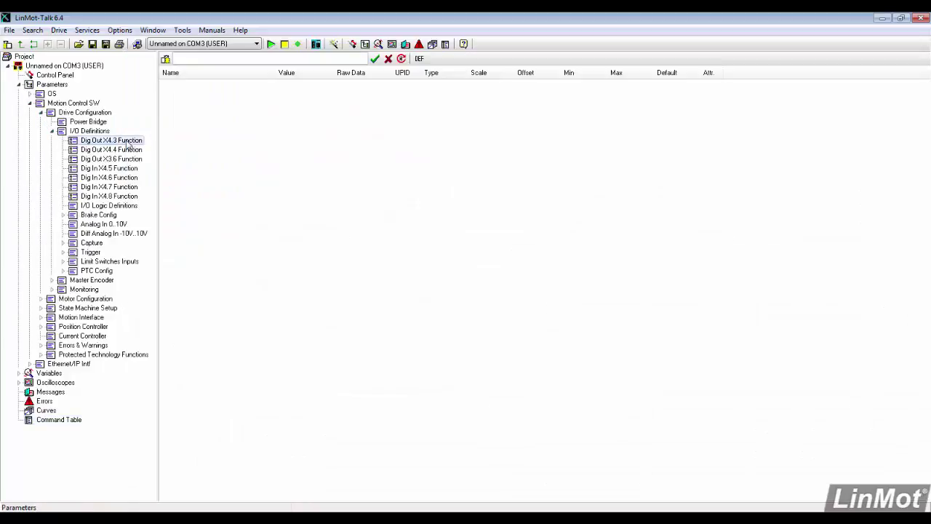
{"action": "left_click", "coordinate": [194, 126]}
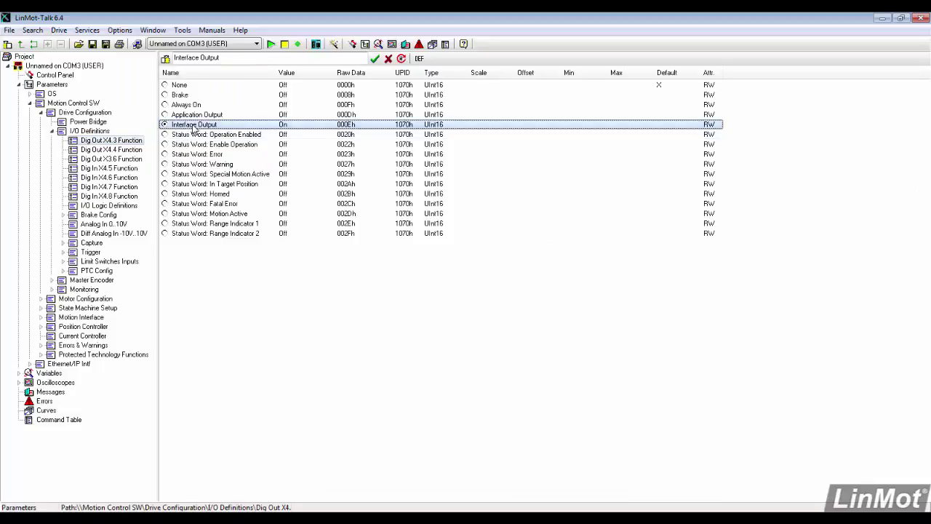
{"action": "left_click", "coordinate": [128, 150]}
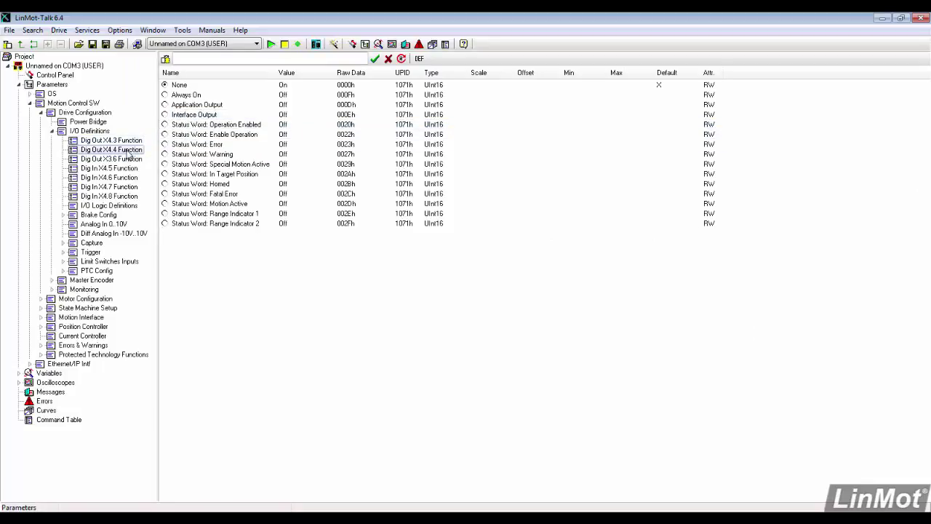
{"action": "left_click", "coordinate": [192, 118]}
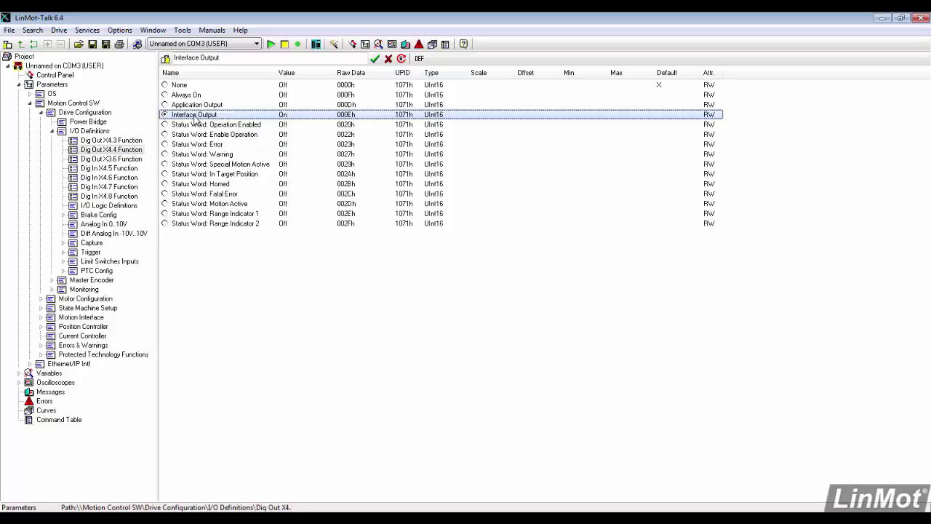
{"action": "left_click", "coordinate": [128, 183]}
{"action": "left_click", "coordinate": [186, 96]}
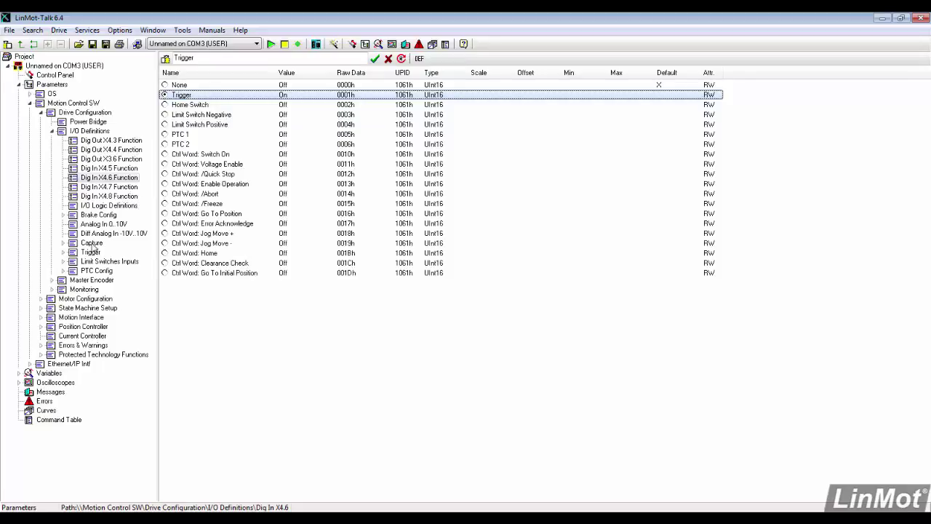
Step: Set the Trigger Mode to Direct
{"action": "double_click", "coordinate": [88, 254]}
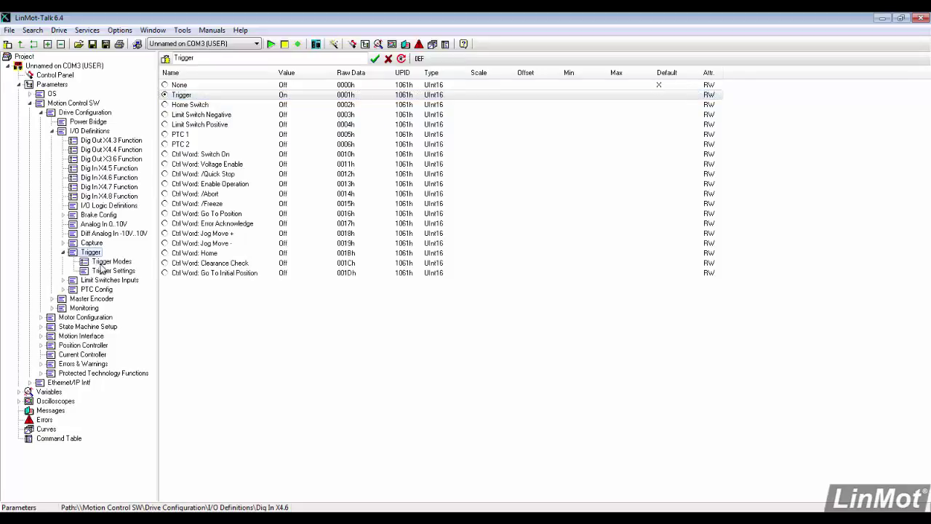
{"action": "left_click", "coordinate": [105, 261]}
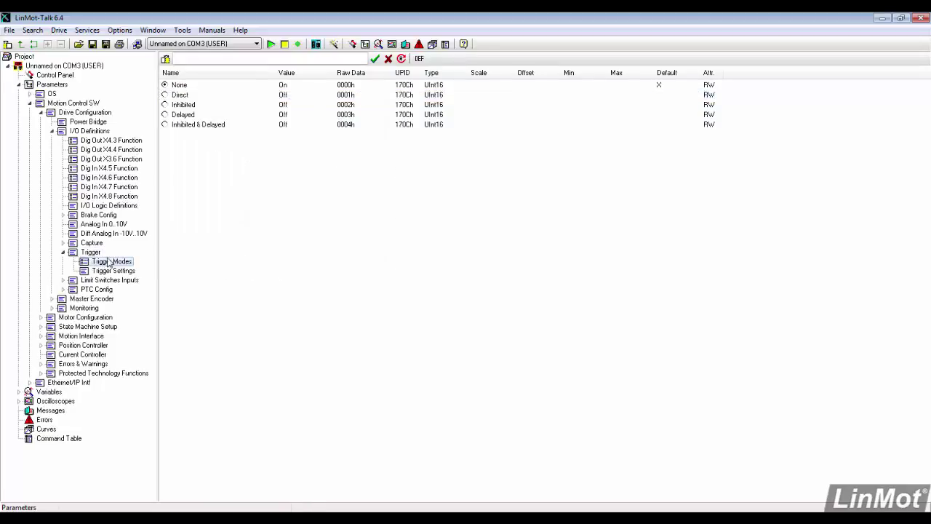
{"action": "left_click", "coordinate": [182, 98]}
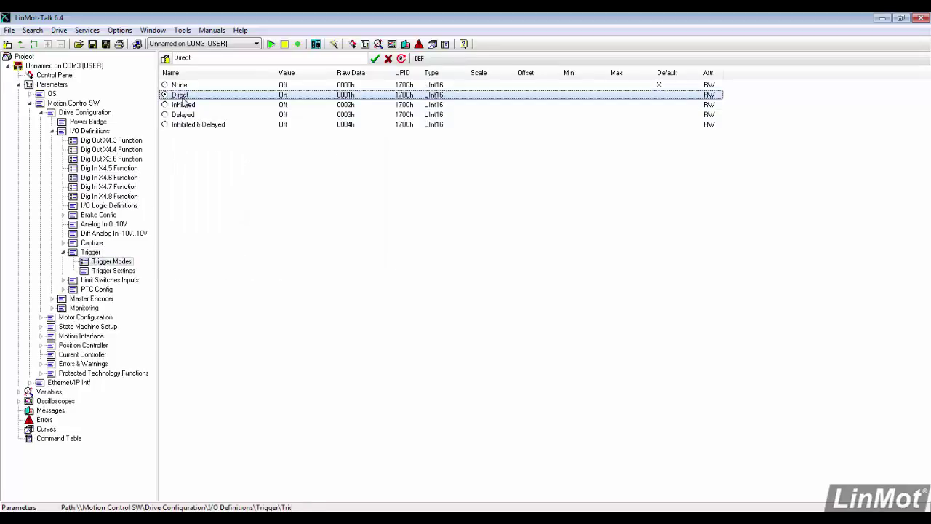
{"action": "left_click", "coordinate": [64, 252]}
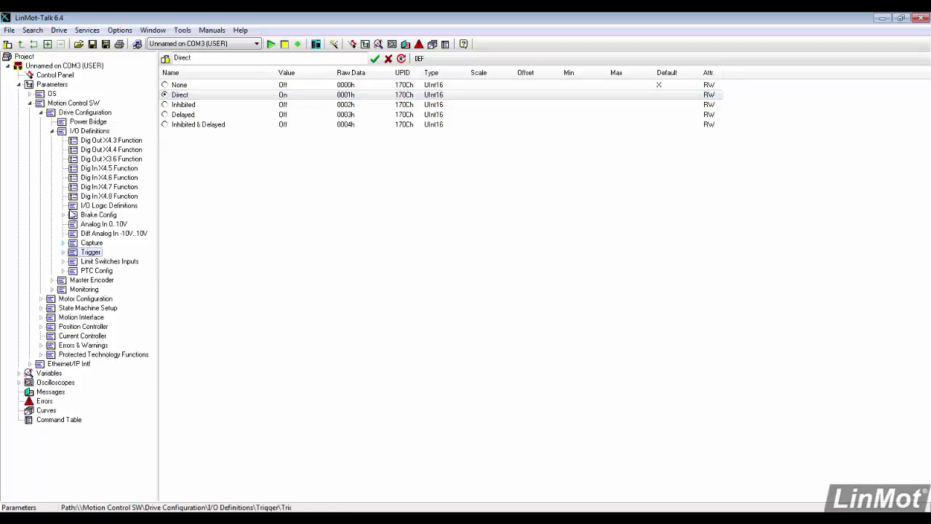
Step: Set Run Mode Selection to Triggered Command Table
{"action": "left_click", "coordinate": [53, 132]}
{"action": "left_click", "coordinate": [42, 114]}
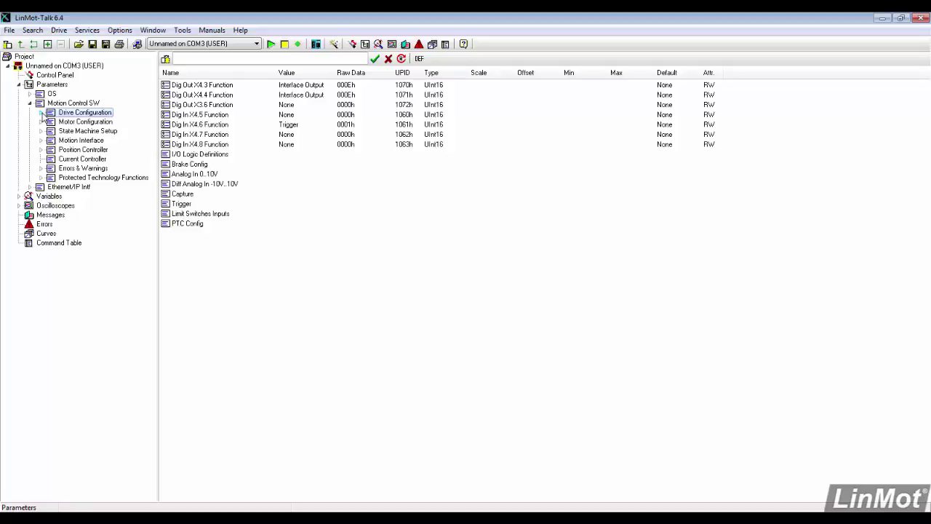
{"action": "left_click", "coordinate": [42, 140]}
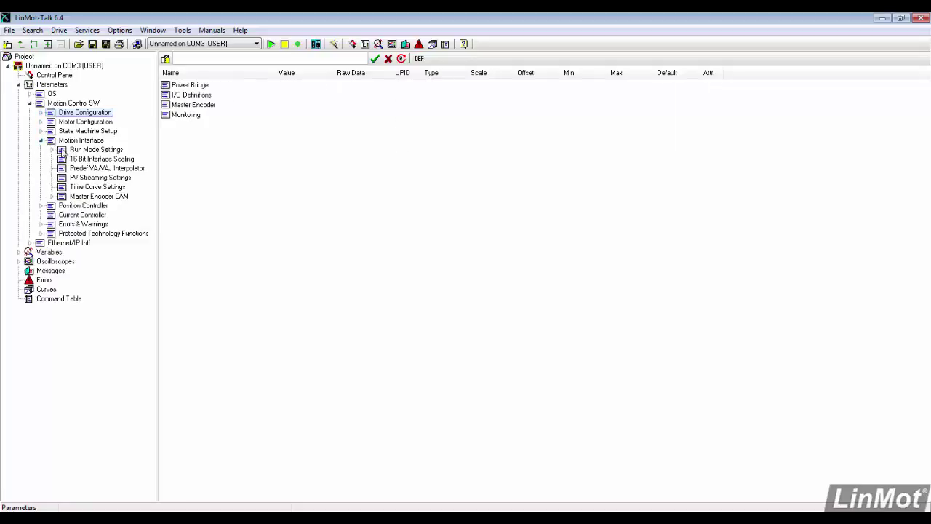
{"action": "double_click", "coordinate": [69, 151]}
{"action": "left_click", "coordinate": [90, 160]}
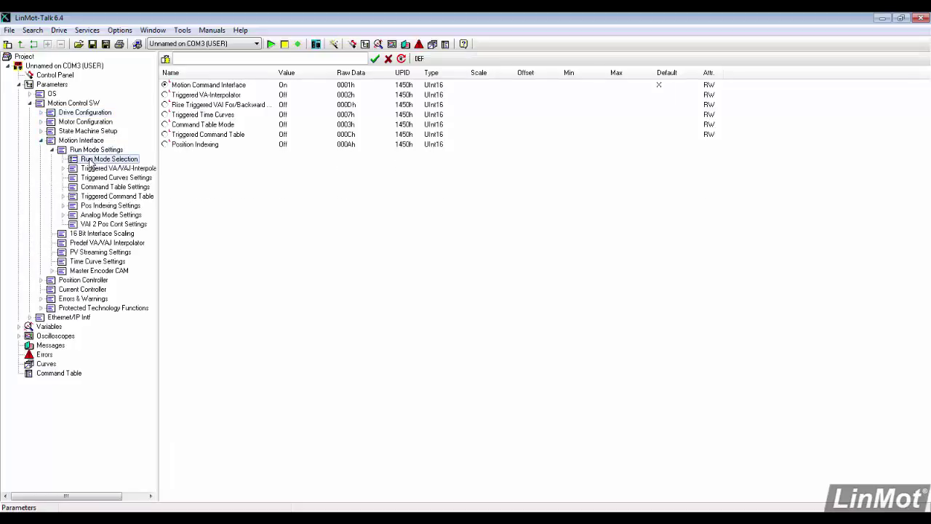
{"action": "left_click", "coordinate": [165, 135]}
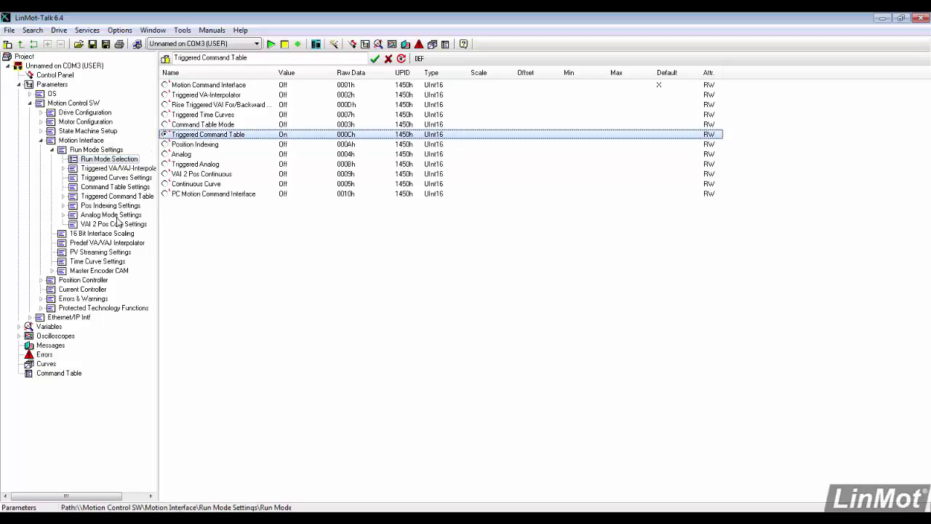
Step: Set the Rise Command Table Entry ID to 1 in Triggered Command Table Settings
{"action": "double_click", "coordinate": [73, 197]}
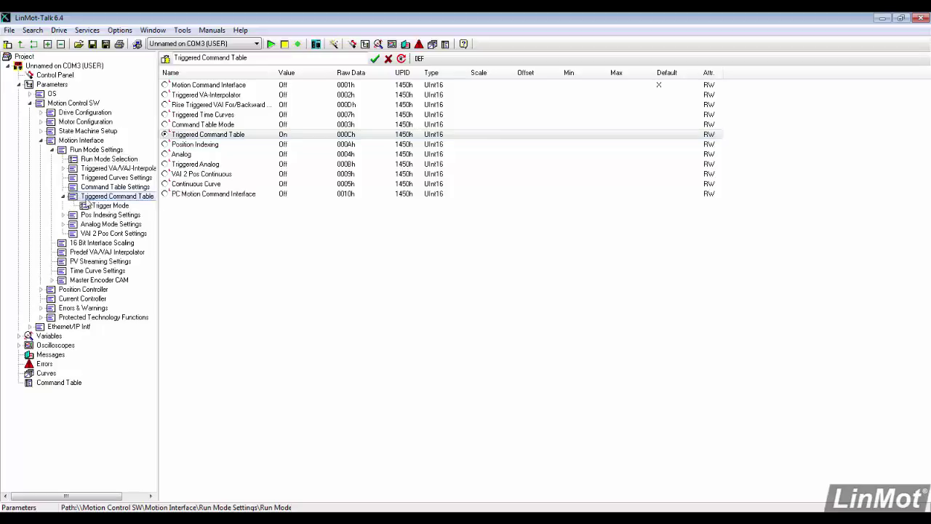
{"action": "double_click", "coordinate": [76, 197]}
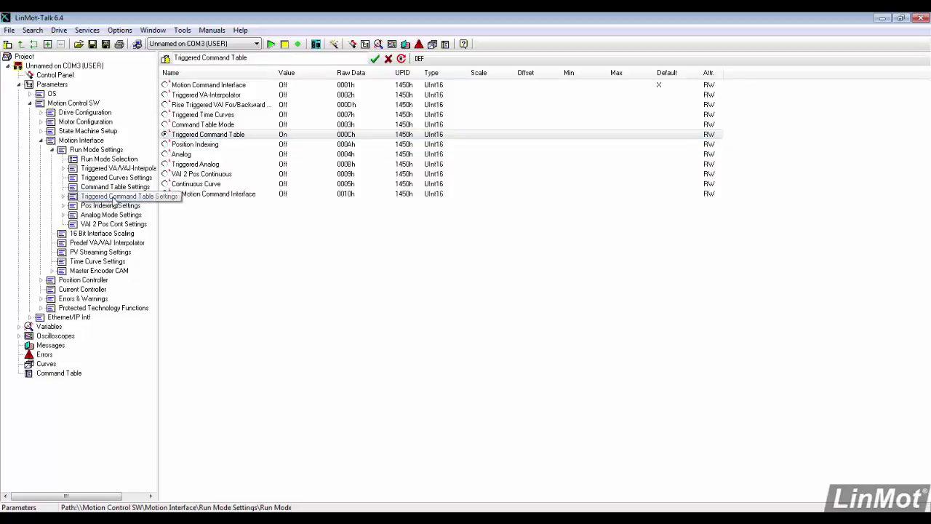
{"action": "left_click", "coordinate": [64, 197]}
{"action": "left_click", "coordinate": [85, 206]}
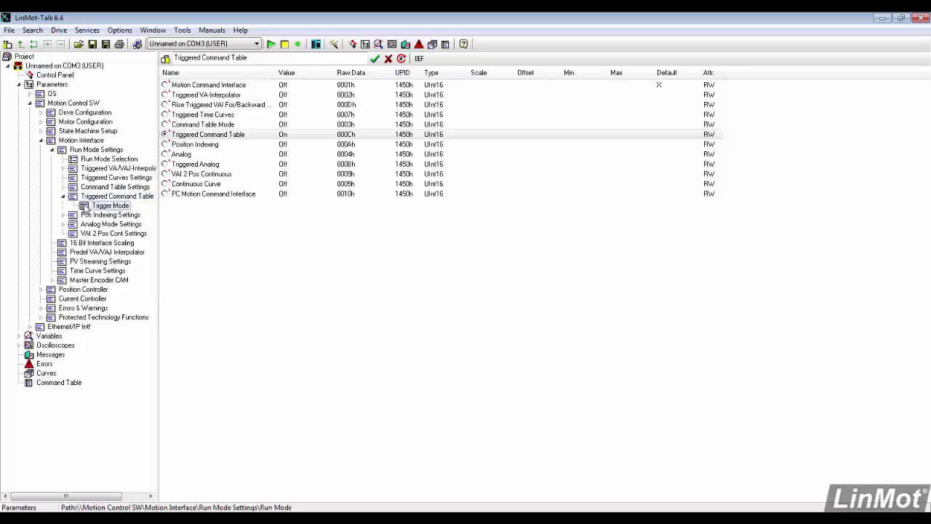
{"action": "double_click", "coordinate": [109, 197]}
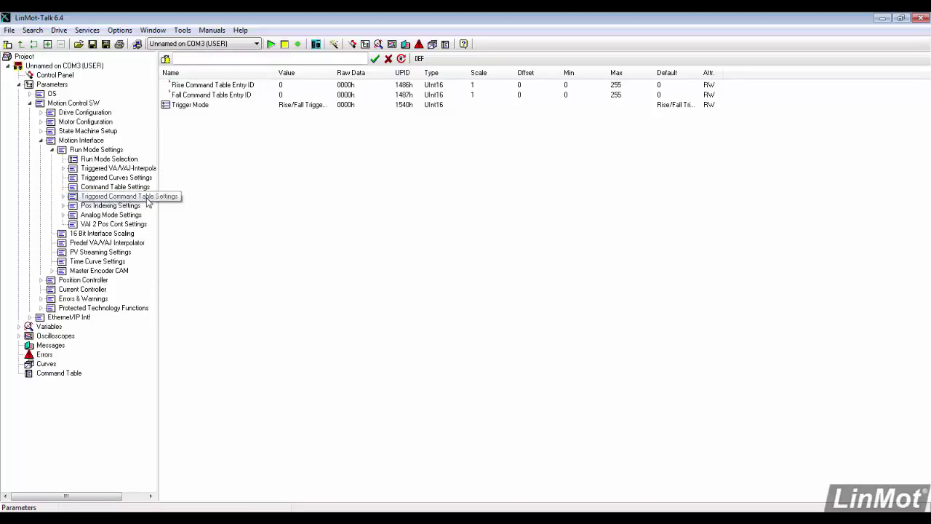
{"action": "left_click", "coordinate": [291, 85]}
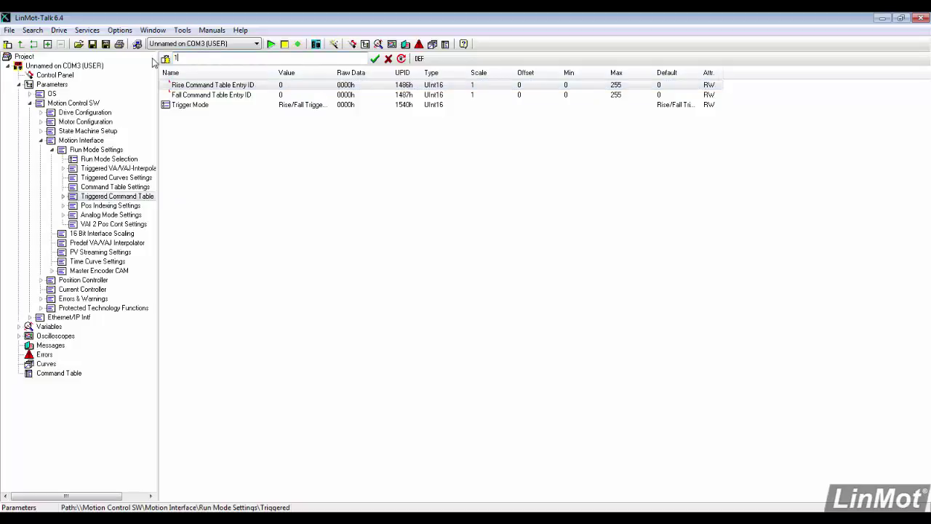
{"action": "type", "text": "1"}
{"action": "key", "text": "Return"}
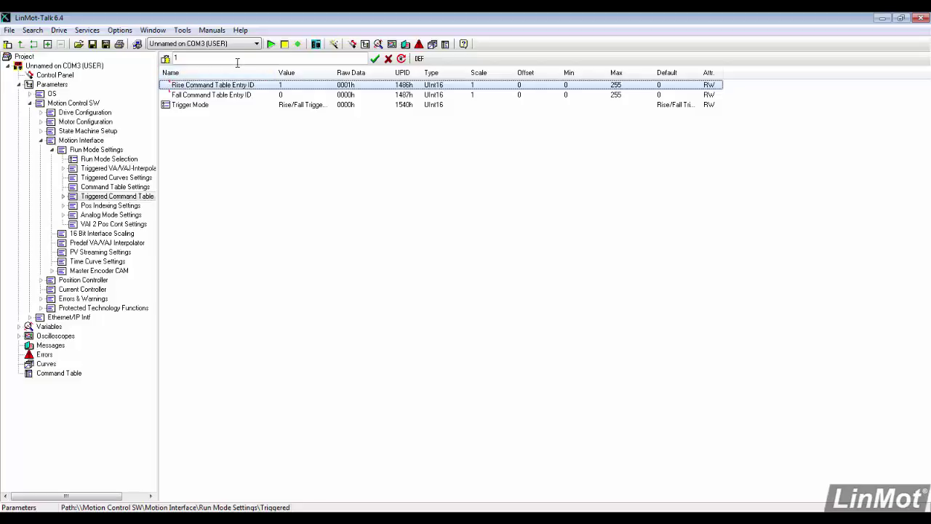
{"action": "left_click", "coordinate": [352, 45]}
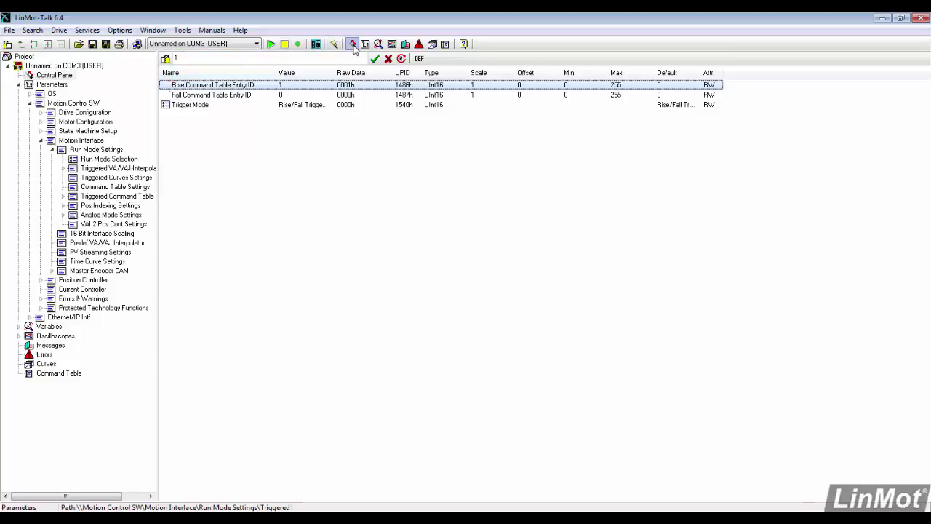
Step: Reboot the drive and switch the motor on via the Switch On override
{"action": "left_click", "coordinate": [271, 45]}
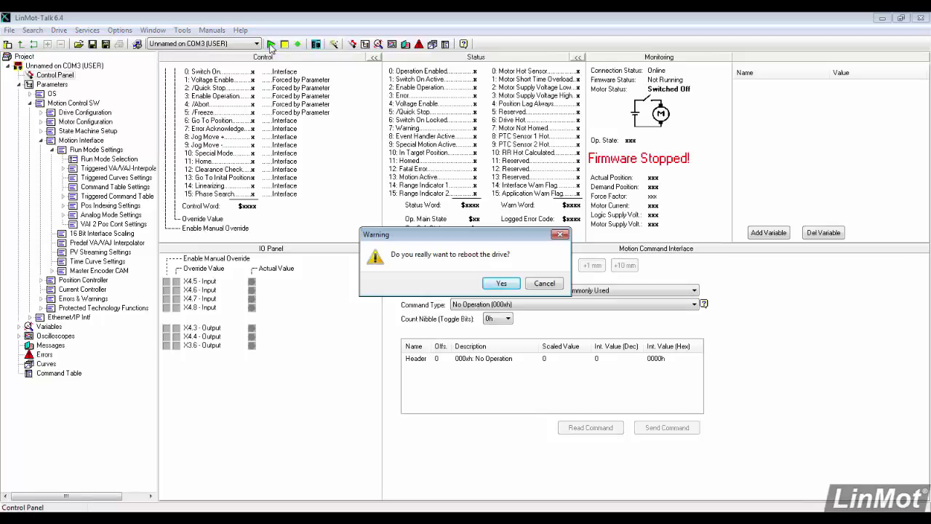
{"action": "left_click", "coordinate": [499, 284]}
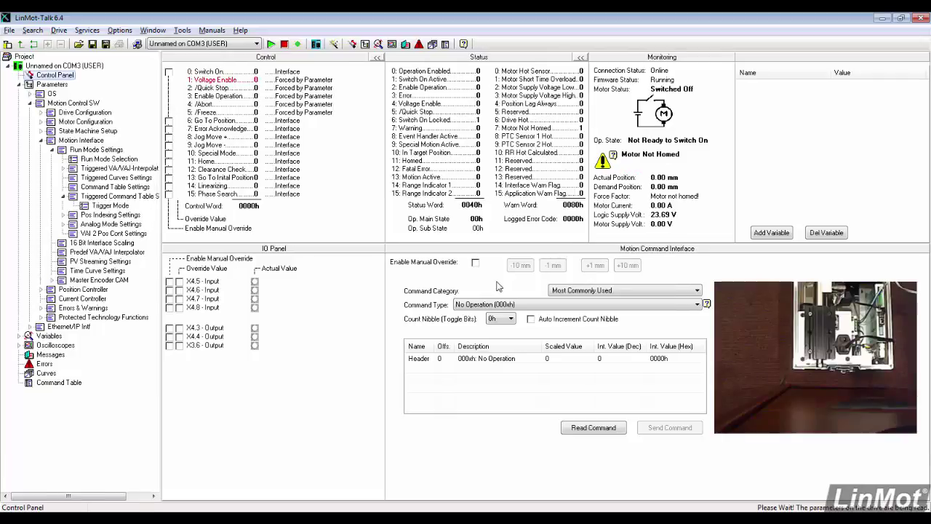
{"action": "left_click", "coordinate": [169, 72]}
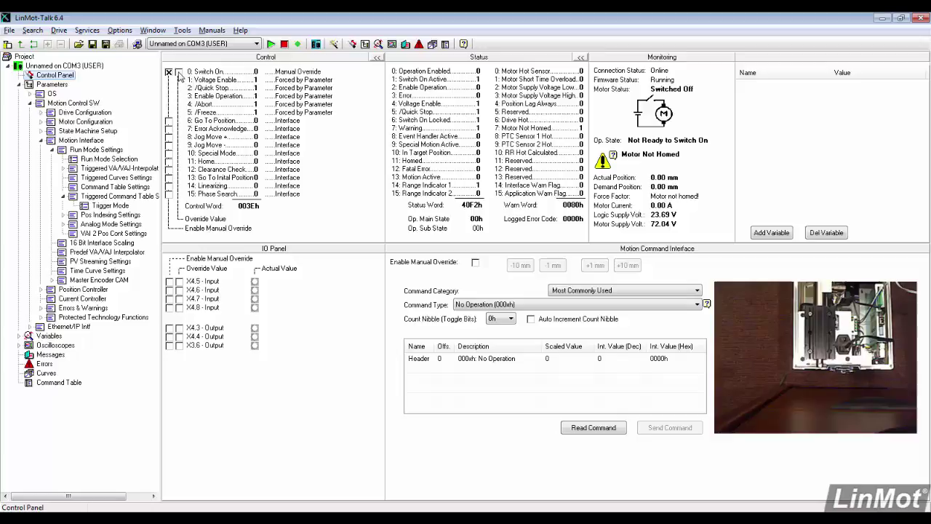
{"action": "left_click", "coordinate": [178, 72]}
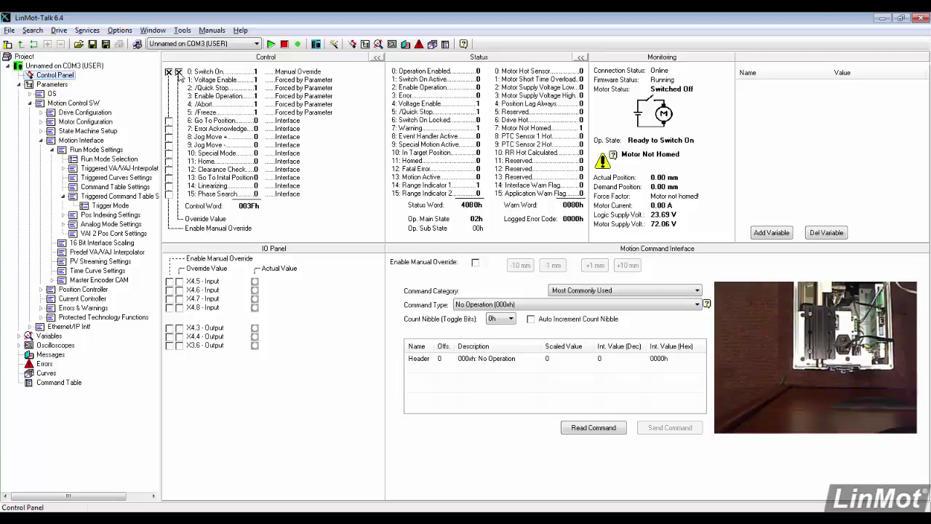
Step: Home the motor with the Home bit override, then release Home
{"action": "left_click", "coordinate": [168, 161]}
{"action": "left_click", "coordinate": [178, 161]}
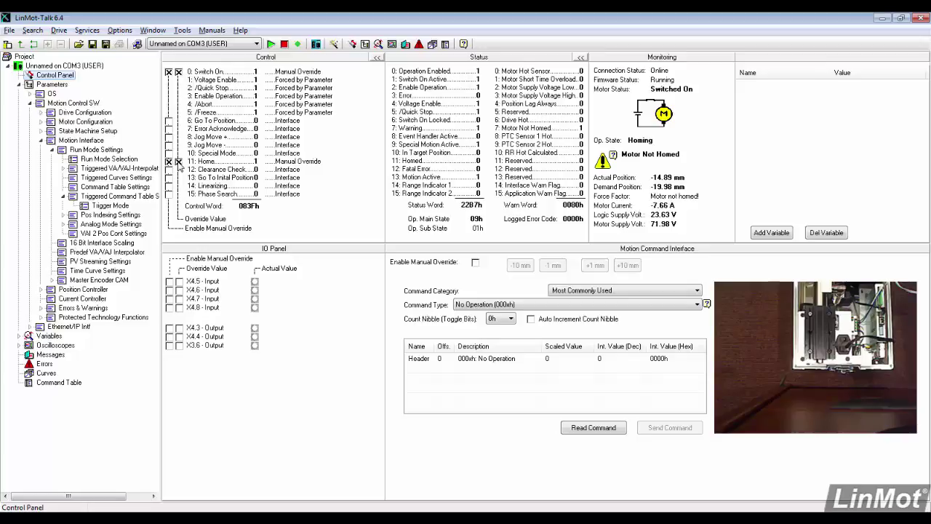
{"action": "left_click", "coordinate": [178, 160]}
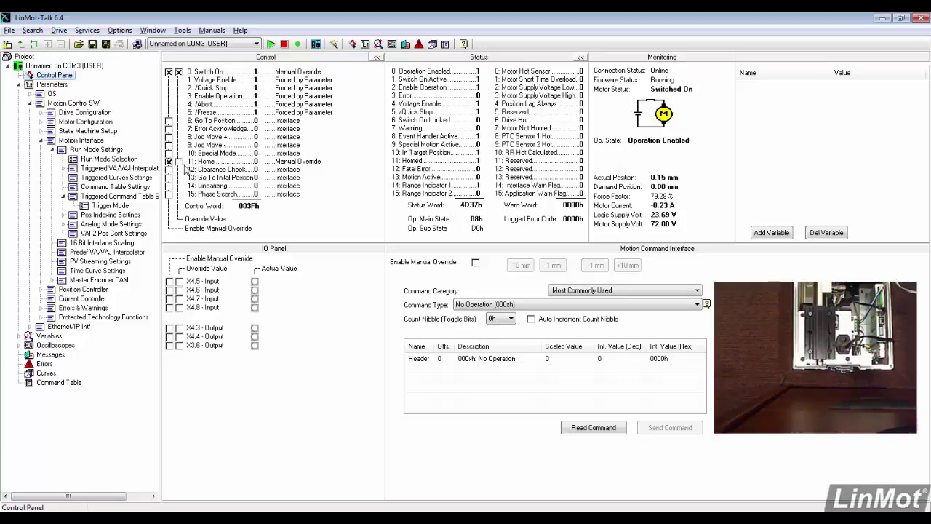
Step: Override input X4.6 and toggle it on and off to fire the command table sequence repeatedly
{"action": "left_click", "coordinate": [169, 290]}
{"action": "left_click", "coordinate": [179, 290]}
{"action": "left_click", "coordinate": [180, 291]}
{"action": "left_click", "coordinate": [179, 290]}
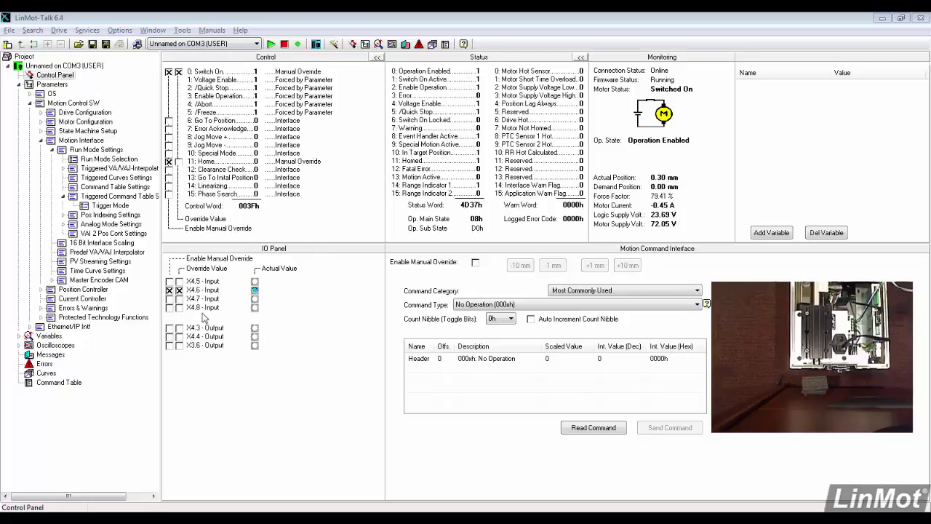
{"action": "left_click", "coordinate": [180, 290]}
{"action": "left_click", "coordinate": [180, 290]}
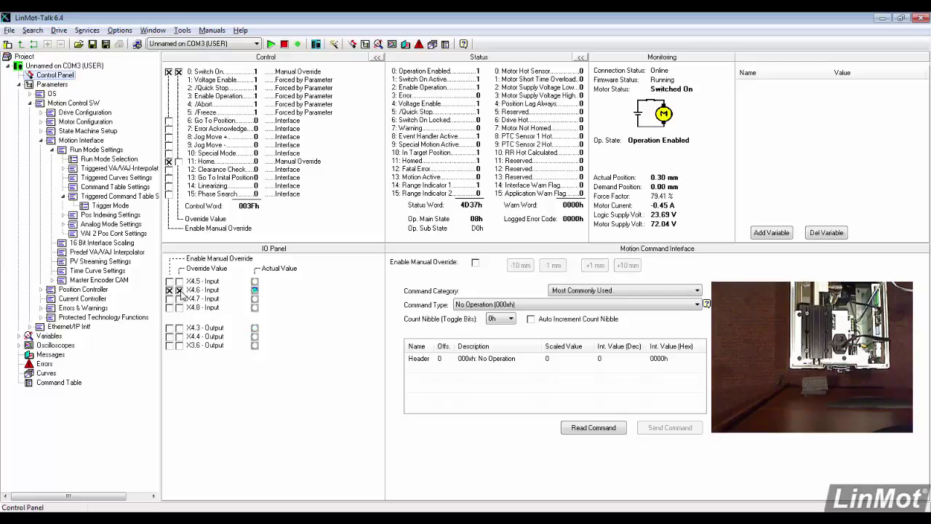
{"action": "left_click", "coordinate": [179, 291]}
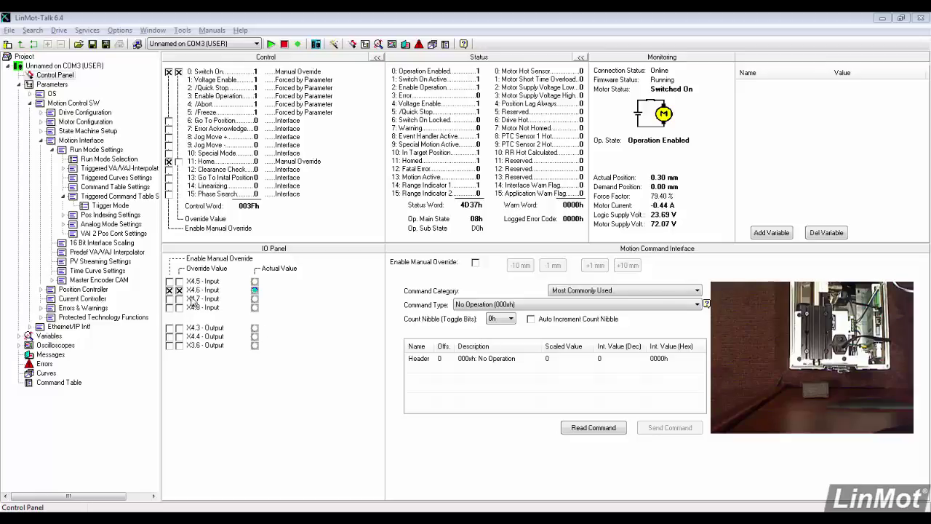
Step: Cycle the X4.6 input override off and on three times, rerunning the pressing sequence each time
{"action": "left_click", "coordinate": [179, 290]}
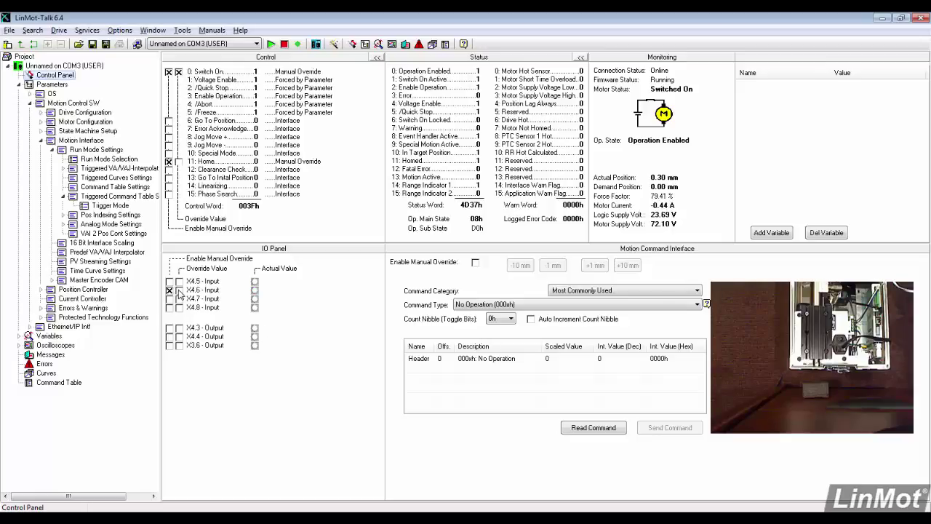
{"action": "left_click", "coordinate": [180, 291]}
{"action": "left_click", "coordinate": [179, 290]}
{"action": "left_click", "coordinate": [180, 291]}
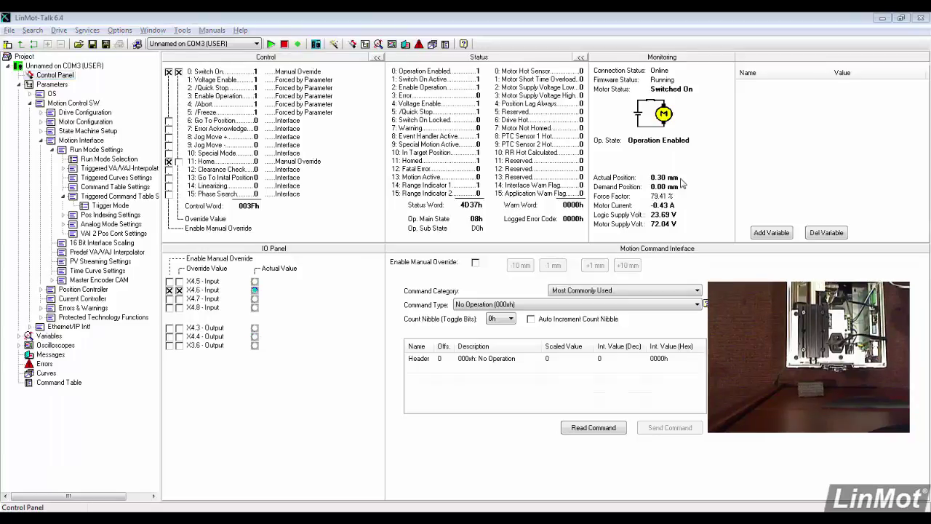
{"action": "left_click", "coordinate": [180, 290]}
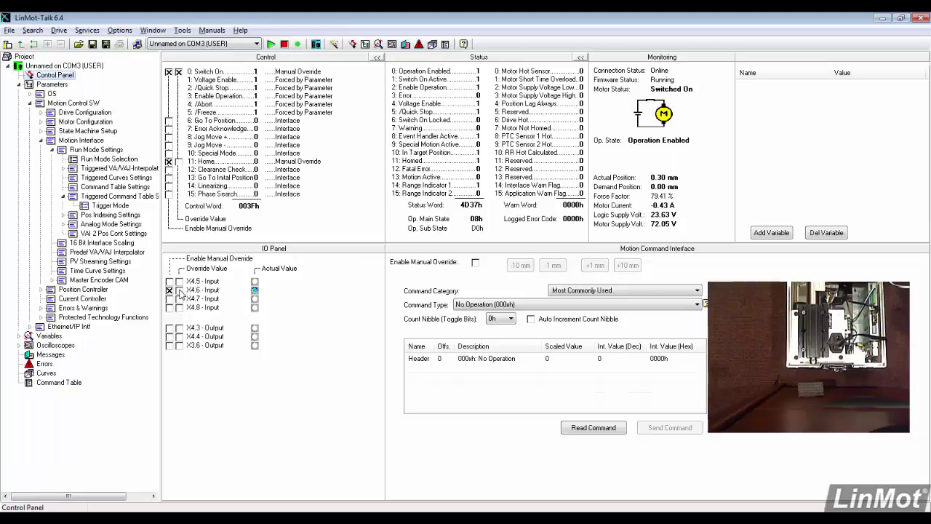
{"action": "left_click", "coordinate": [180, 290]}
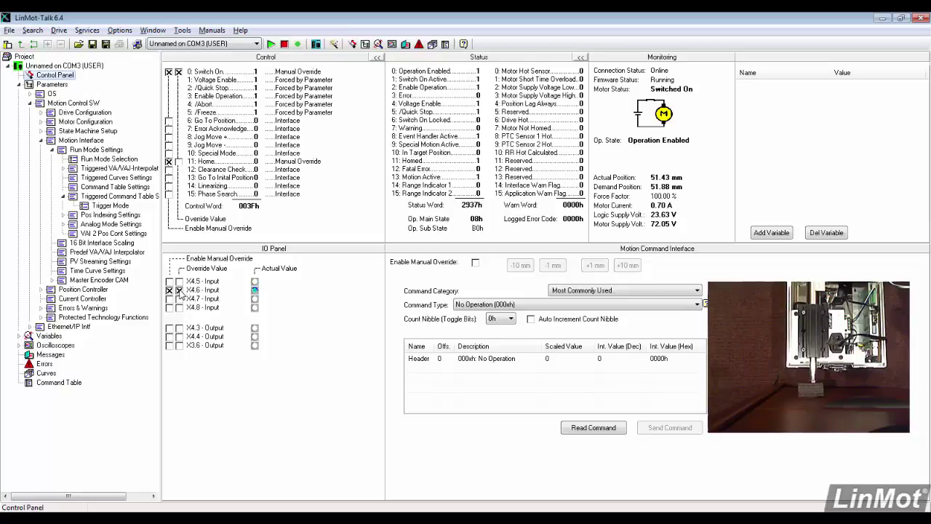